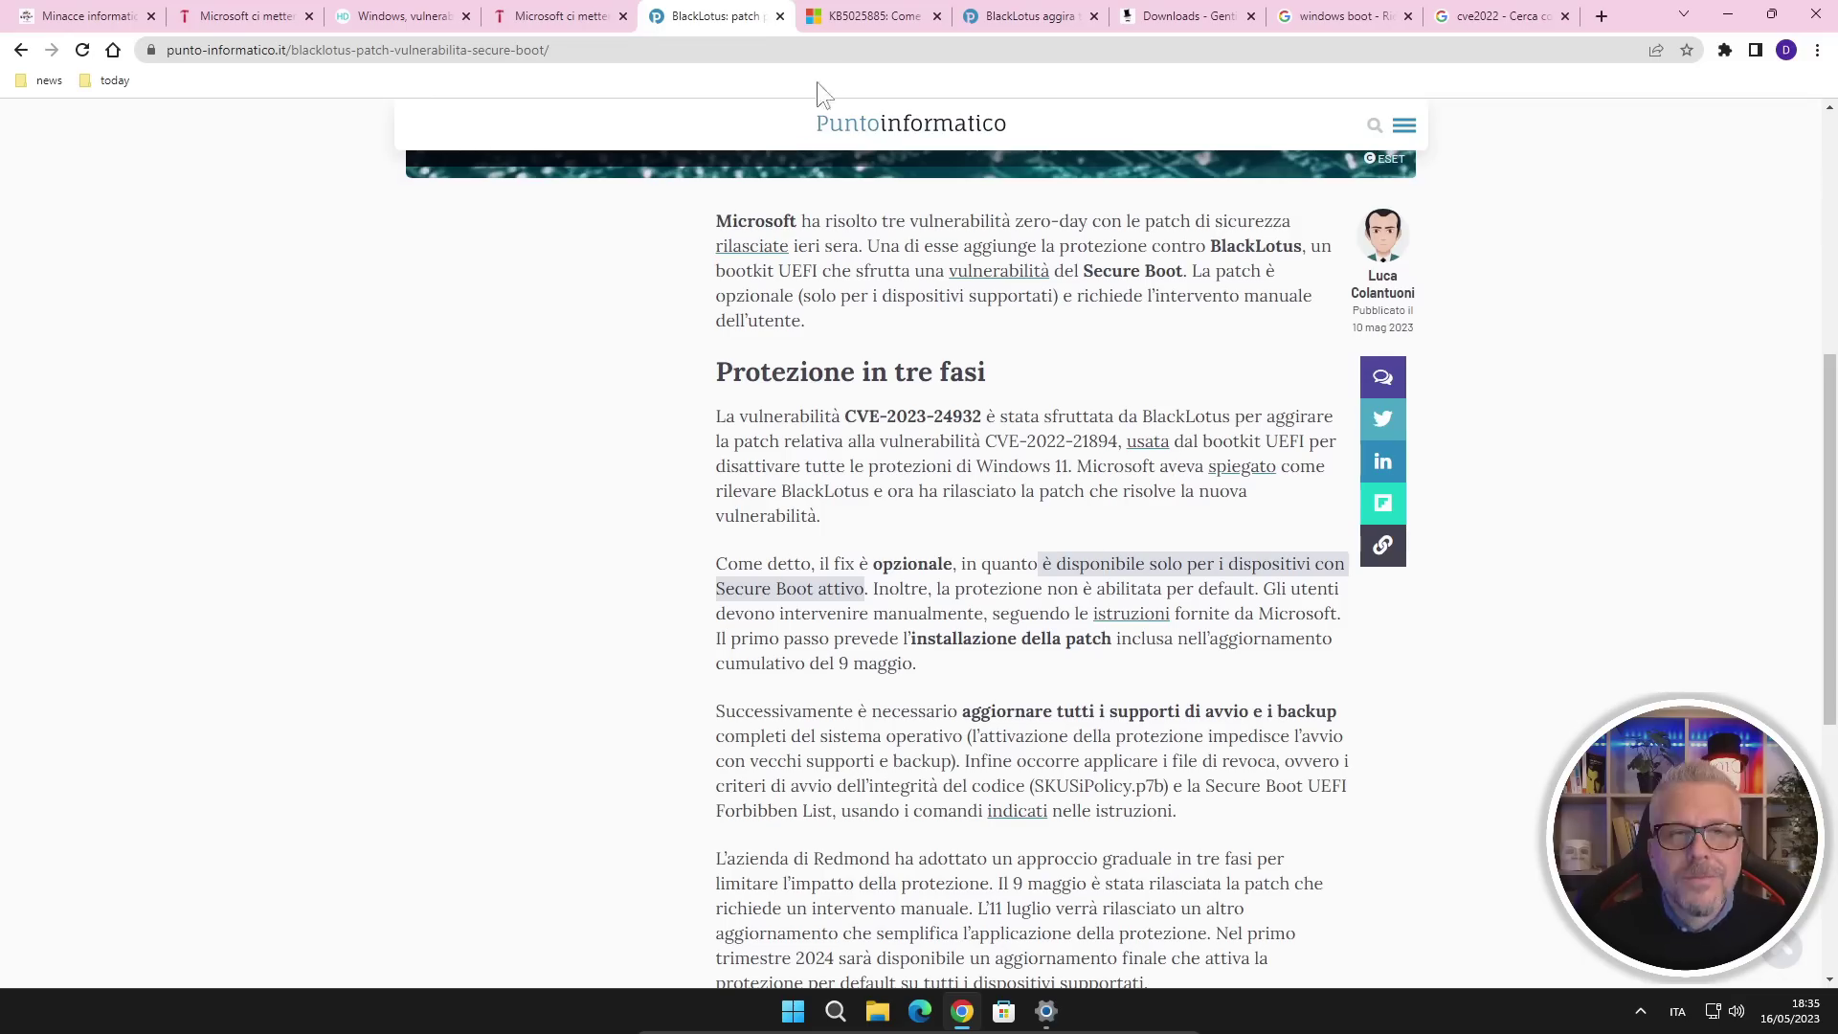
Step: Switch to the already open Microsoft support article KB5025885
click(886, 8)
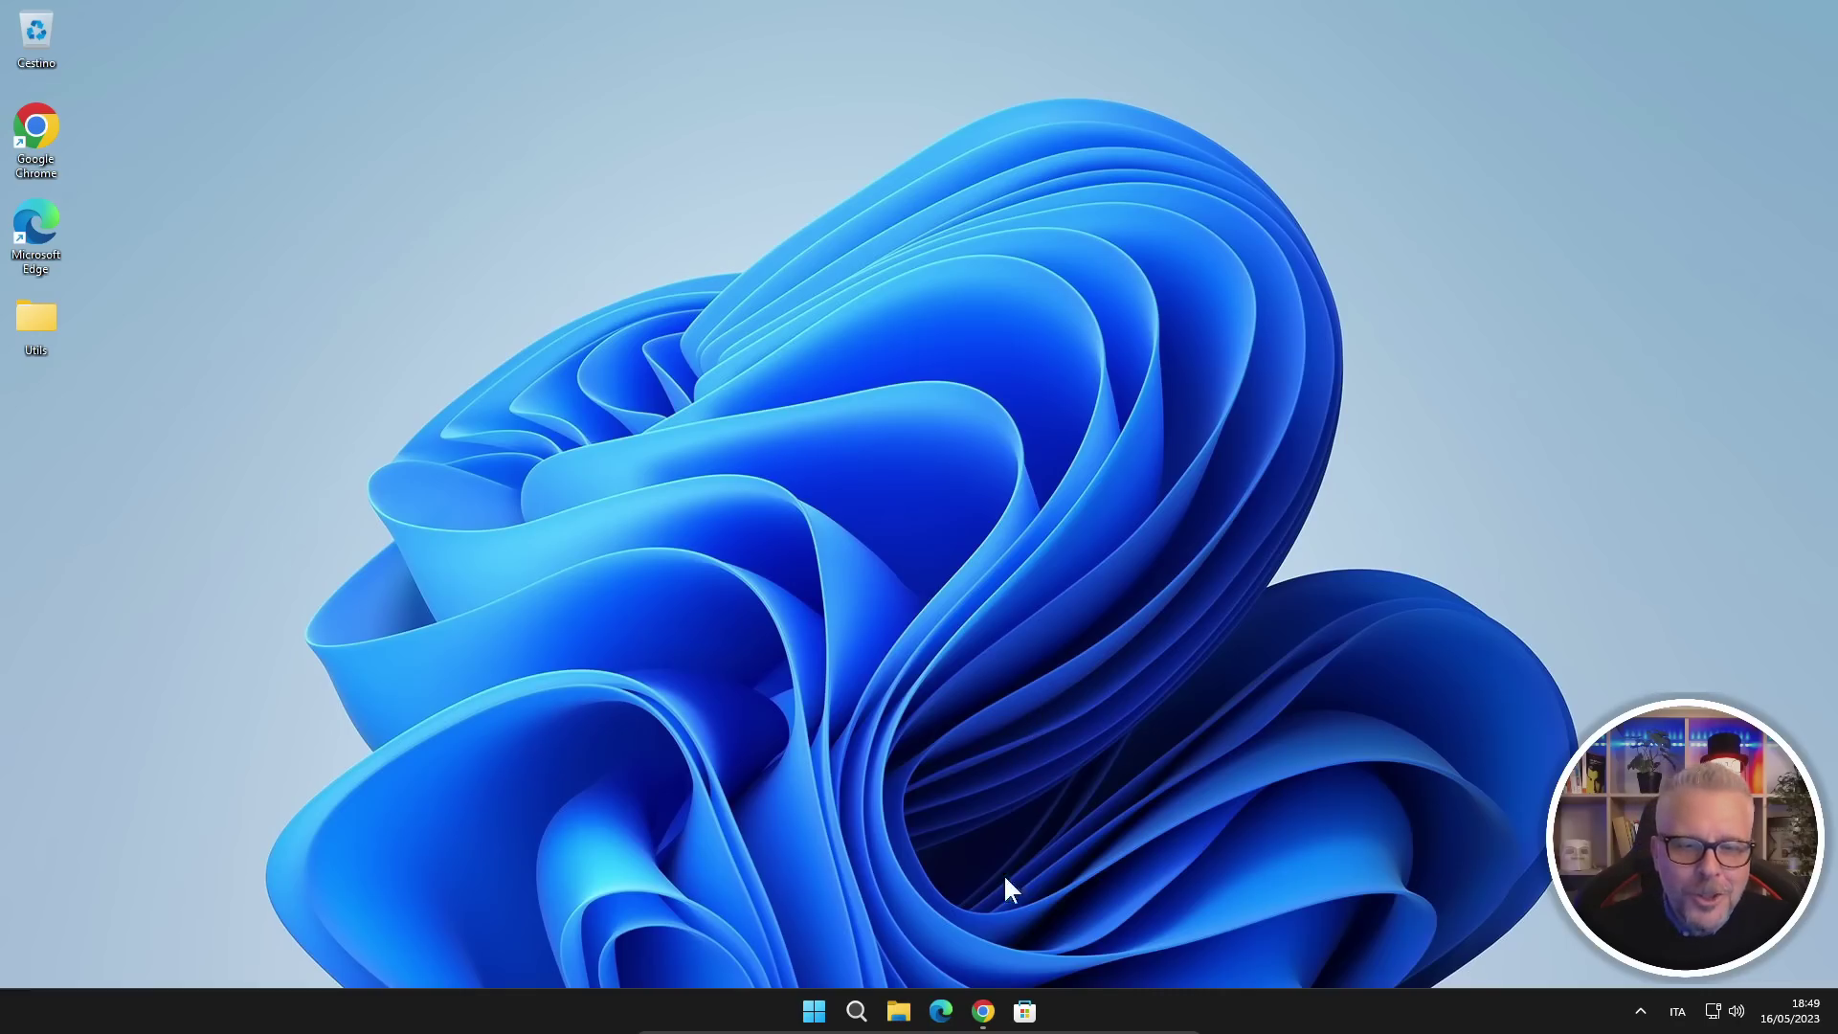
Step: Download avg_remover_bootkit.zip and tdsskiller.zip from the Downloads page of gentiluomodigitale.it in Chrome
click(984, 1019)
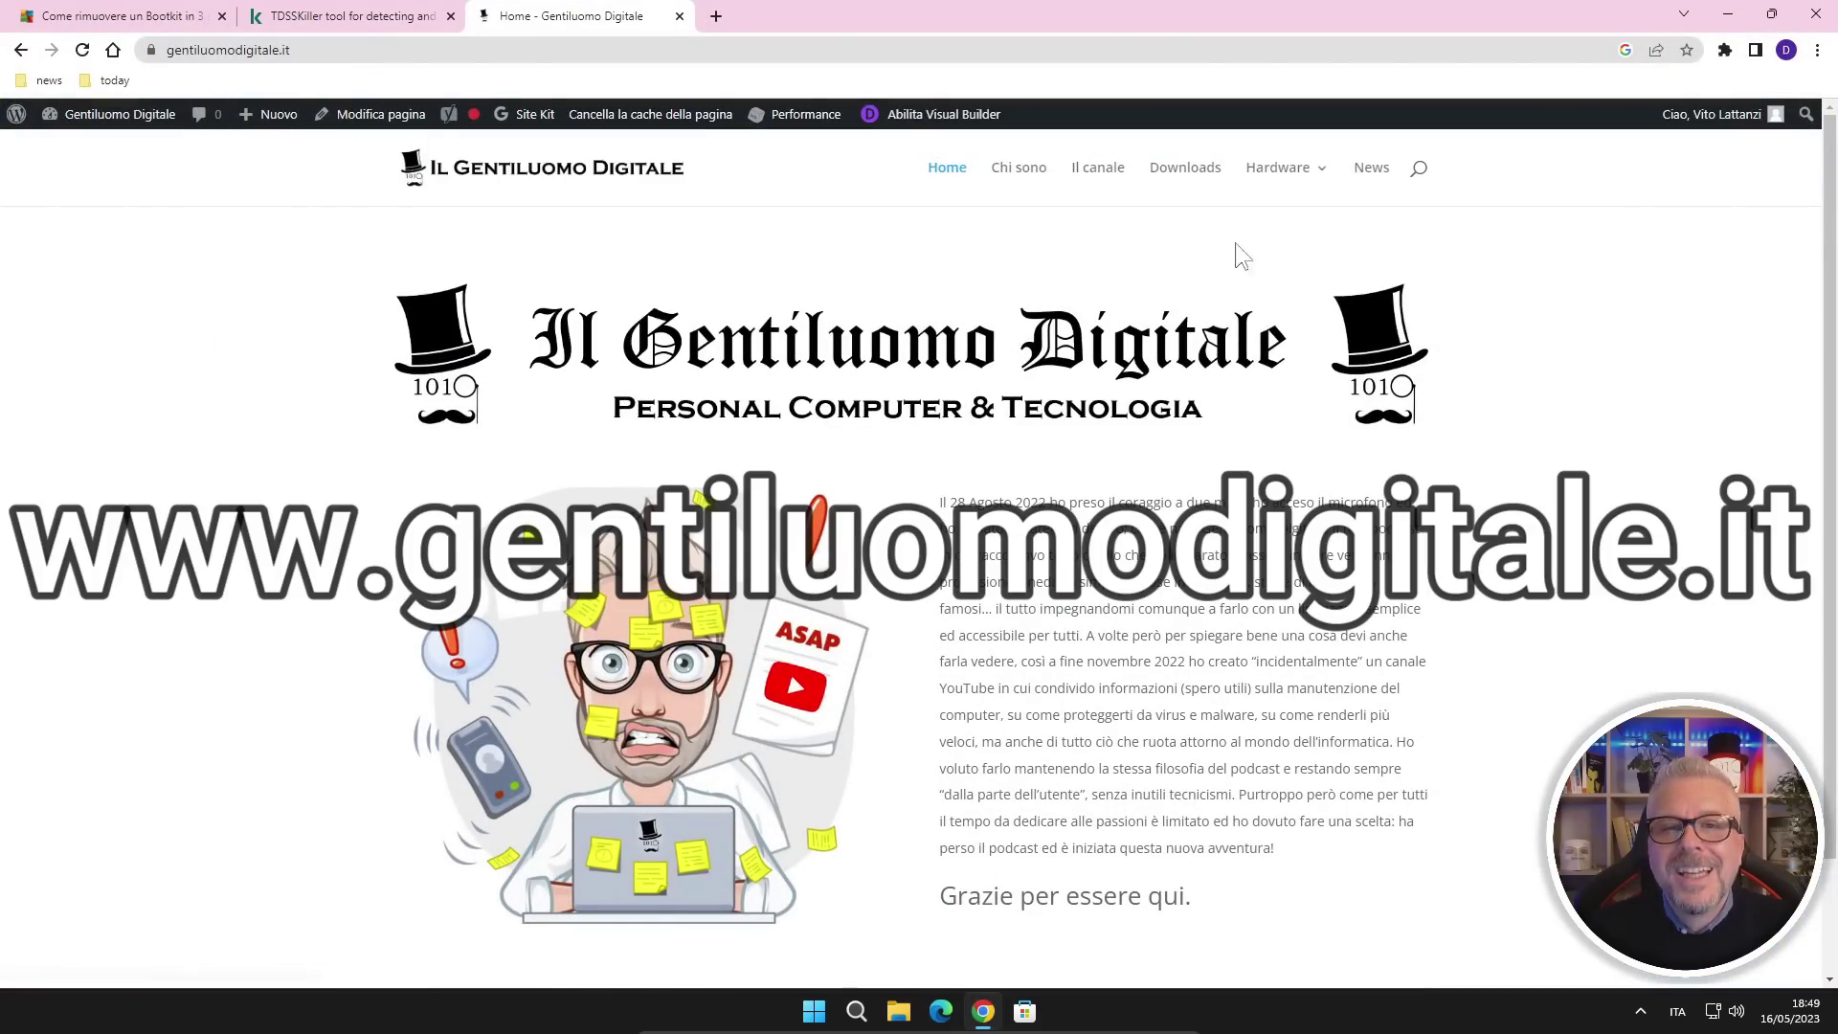
click(1194, 173)
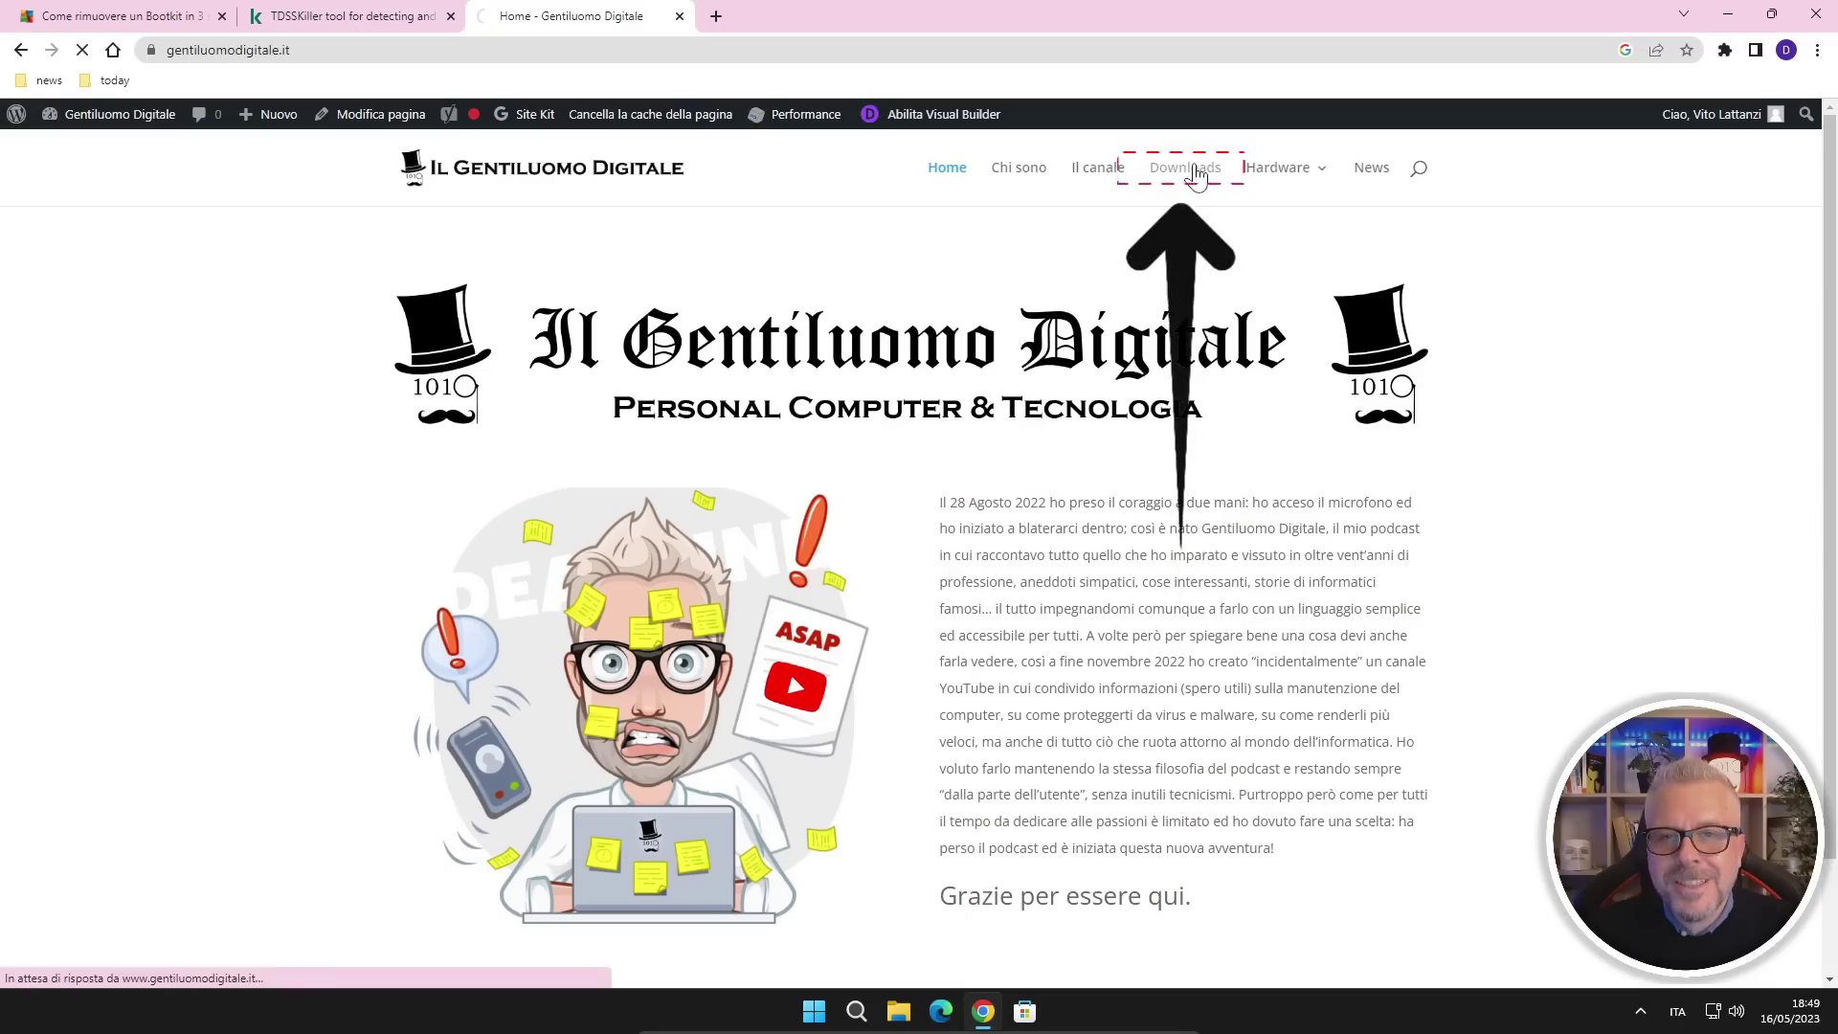
scroll(1152, 382, down, 3)
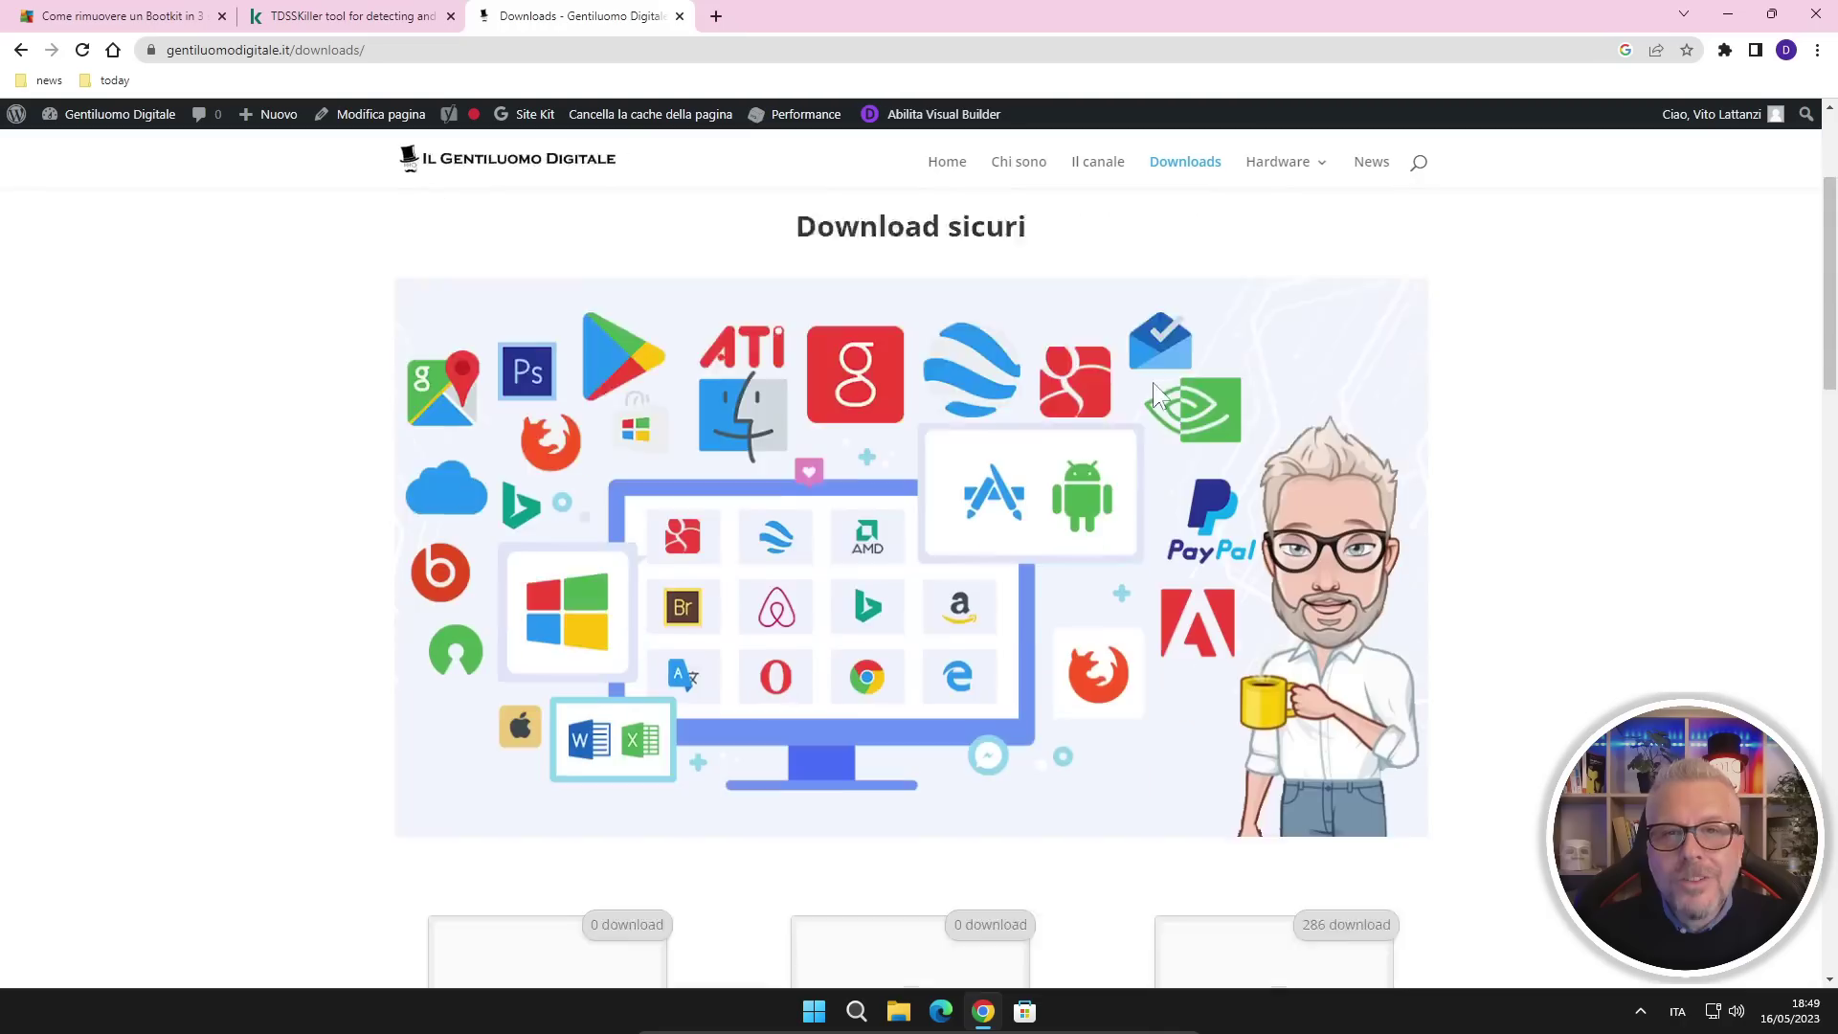
scroll(1152, 381, down, 6)
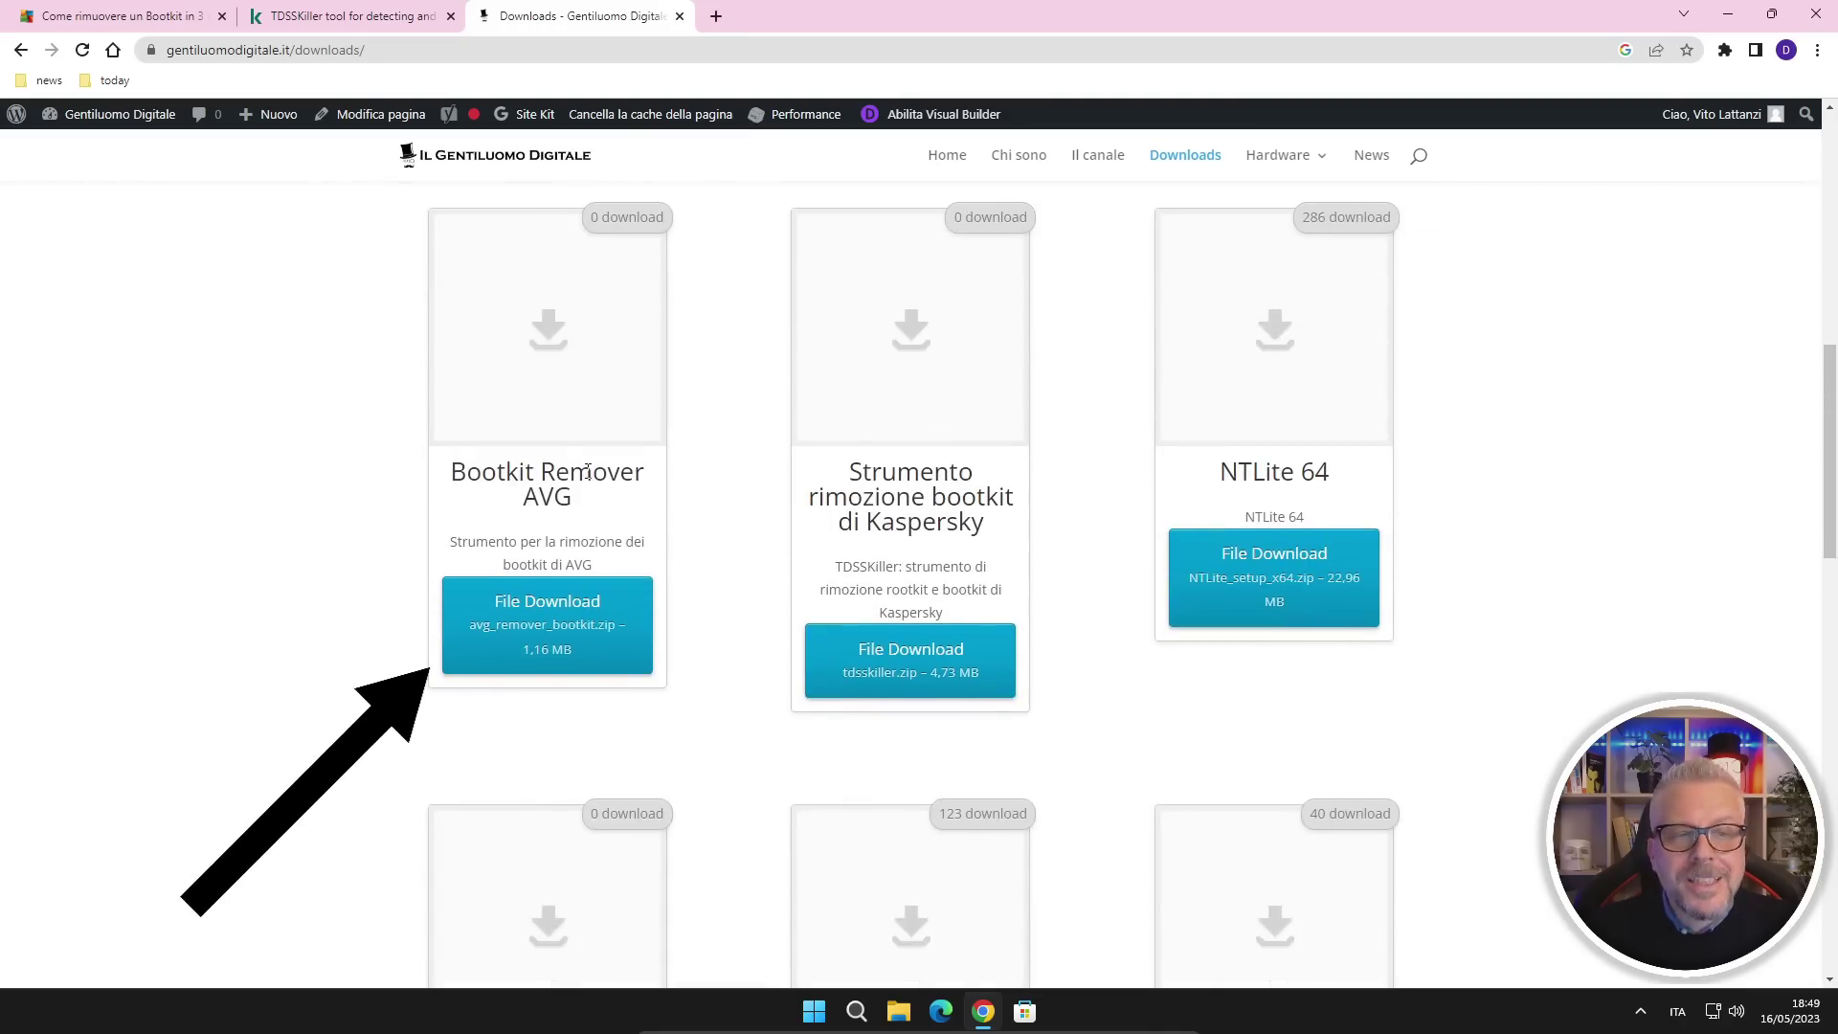
click(546, 623)
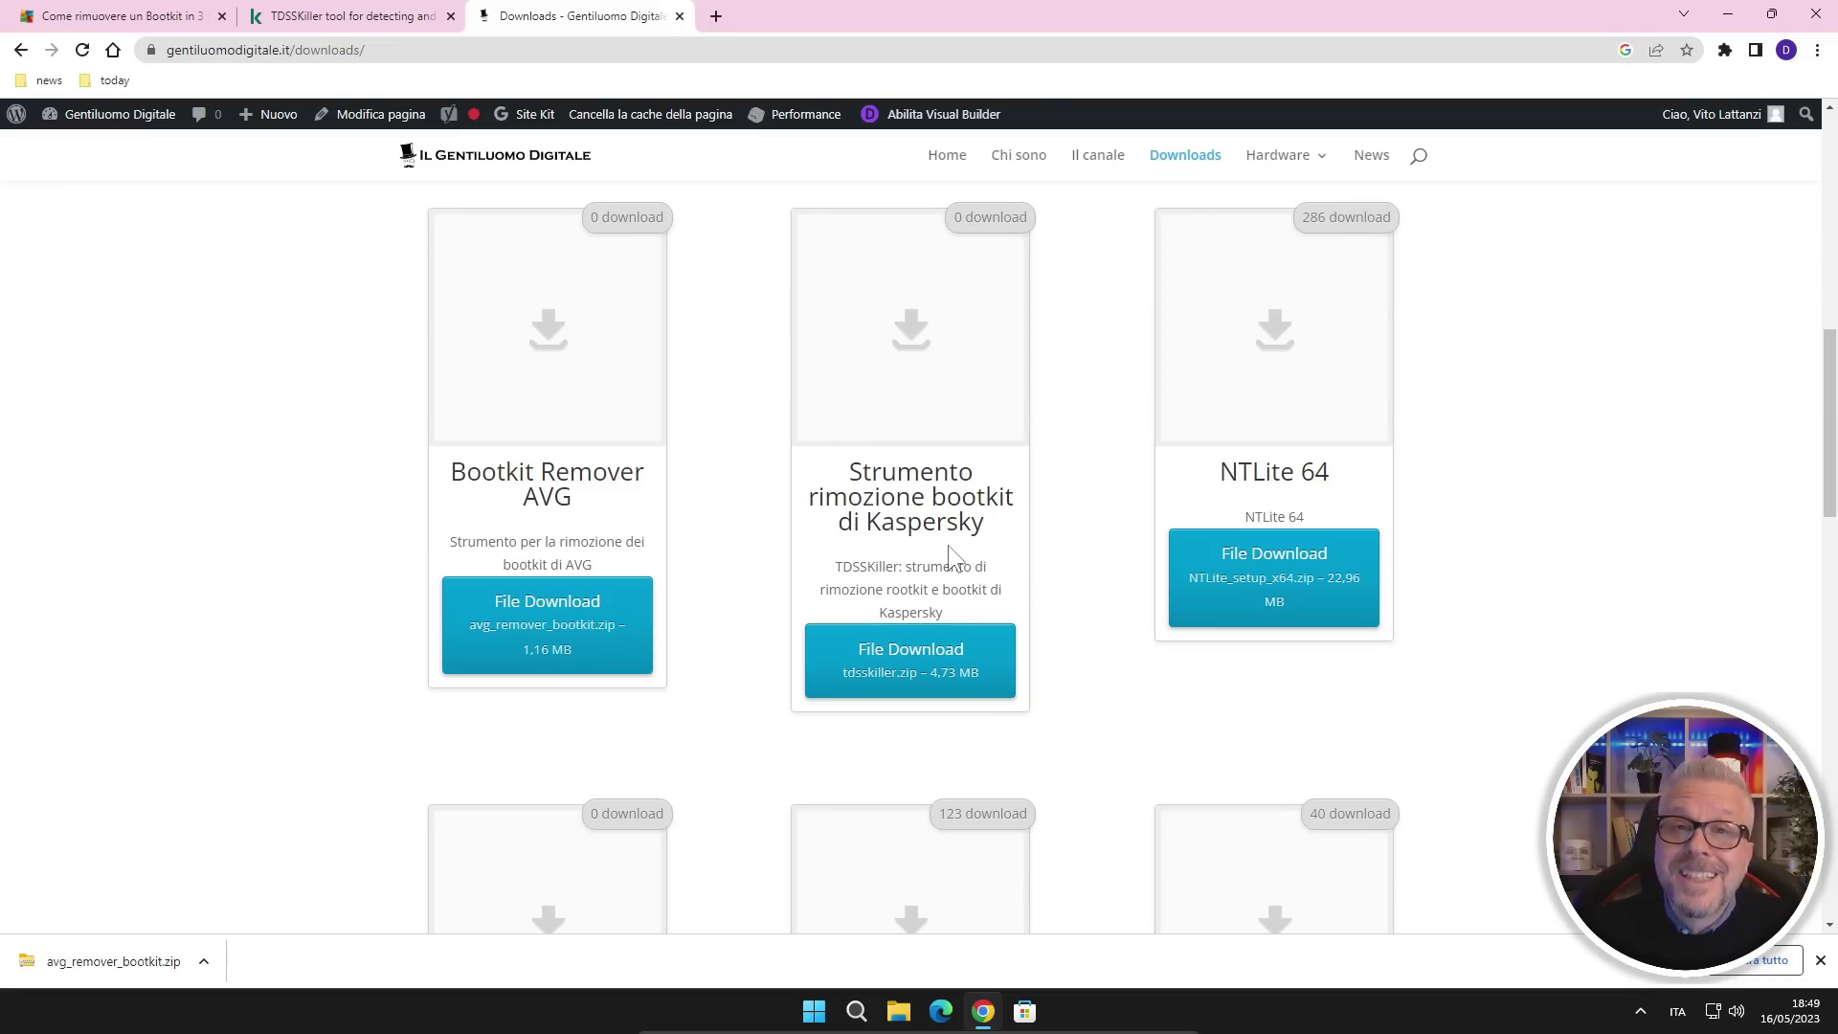
click(909, 680)
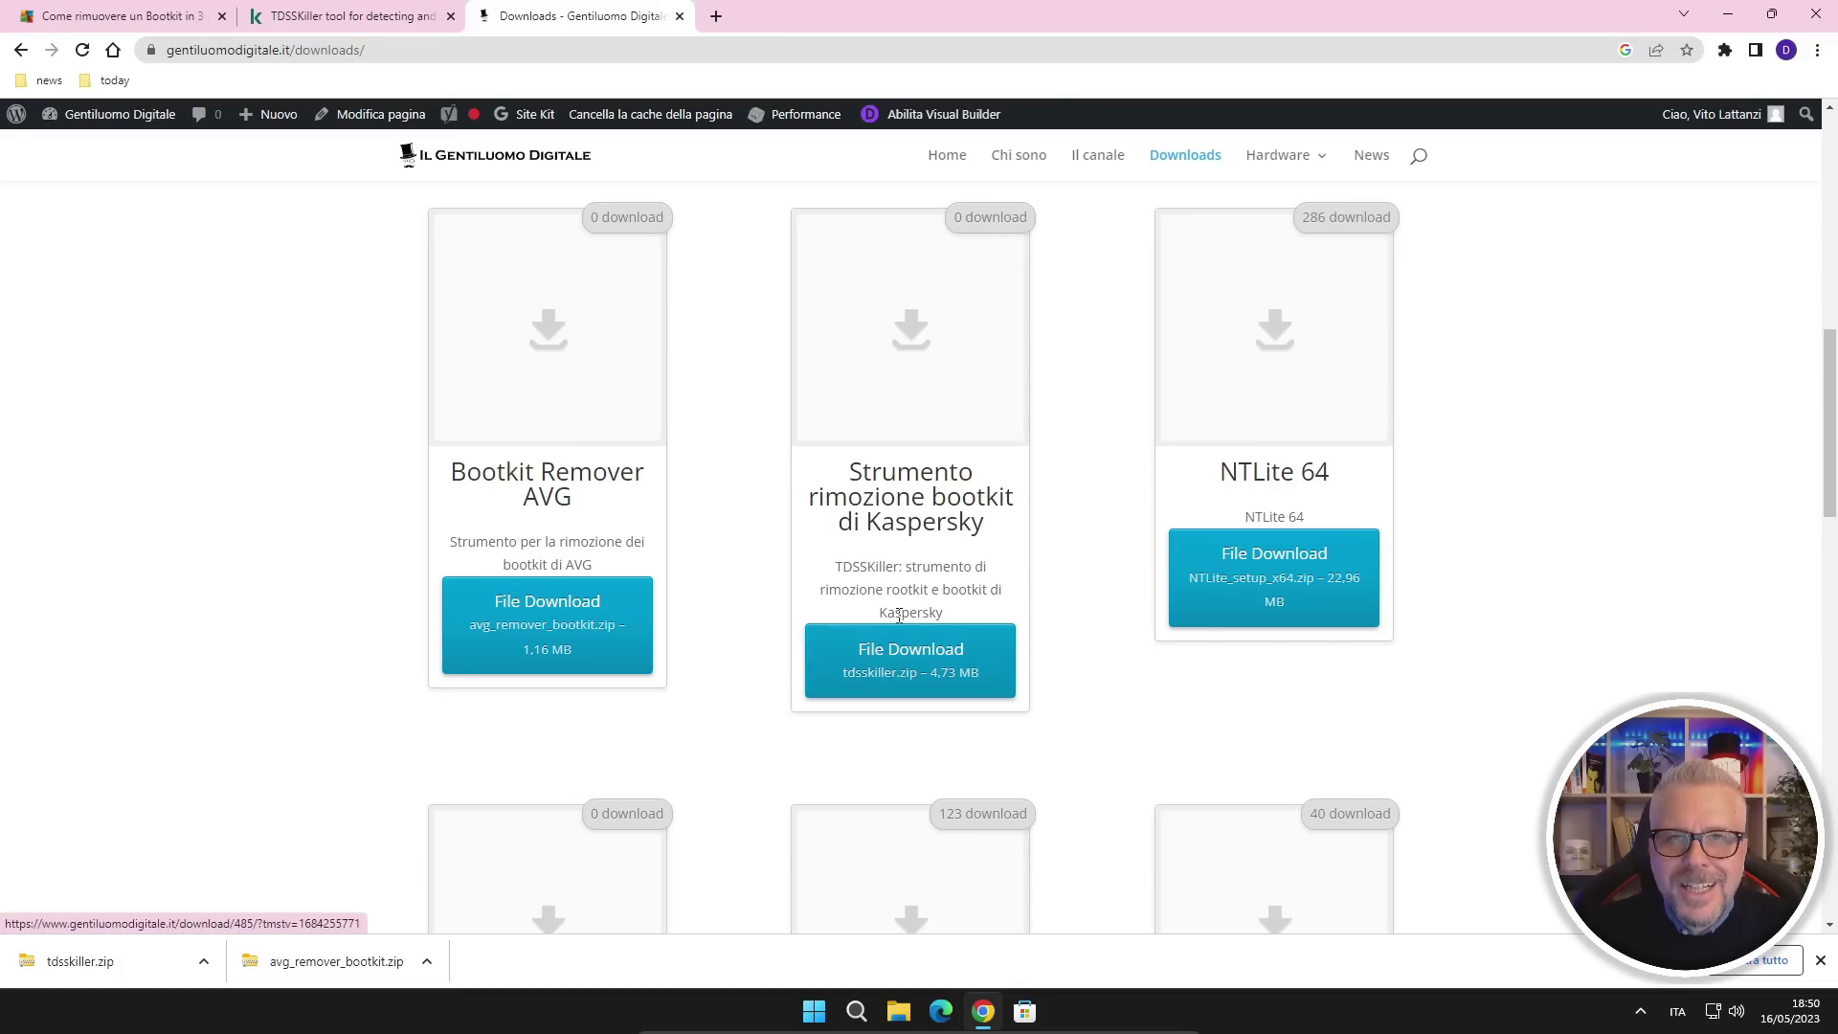
Step: View AVG's bootkit removal page and Kaspersky's TDSSKiller support page, the official sources of the two tools
click(124, 17)
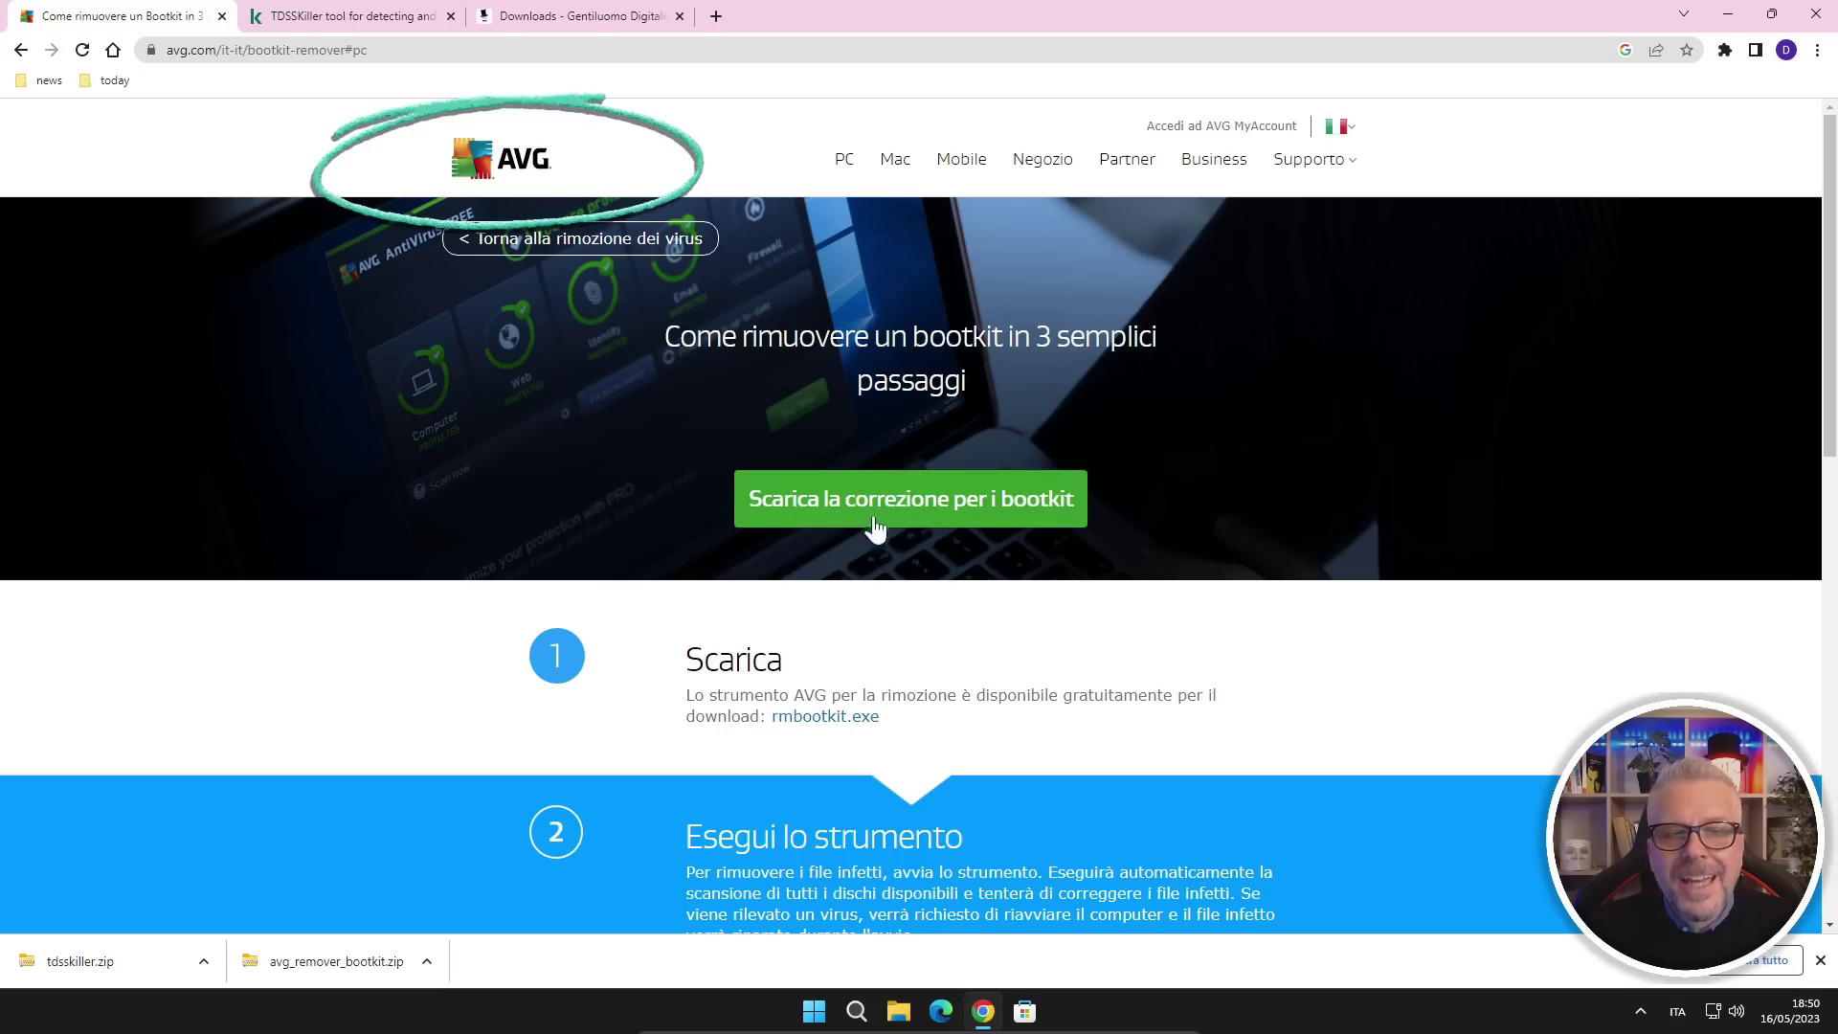
click(308, 16)
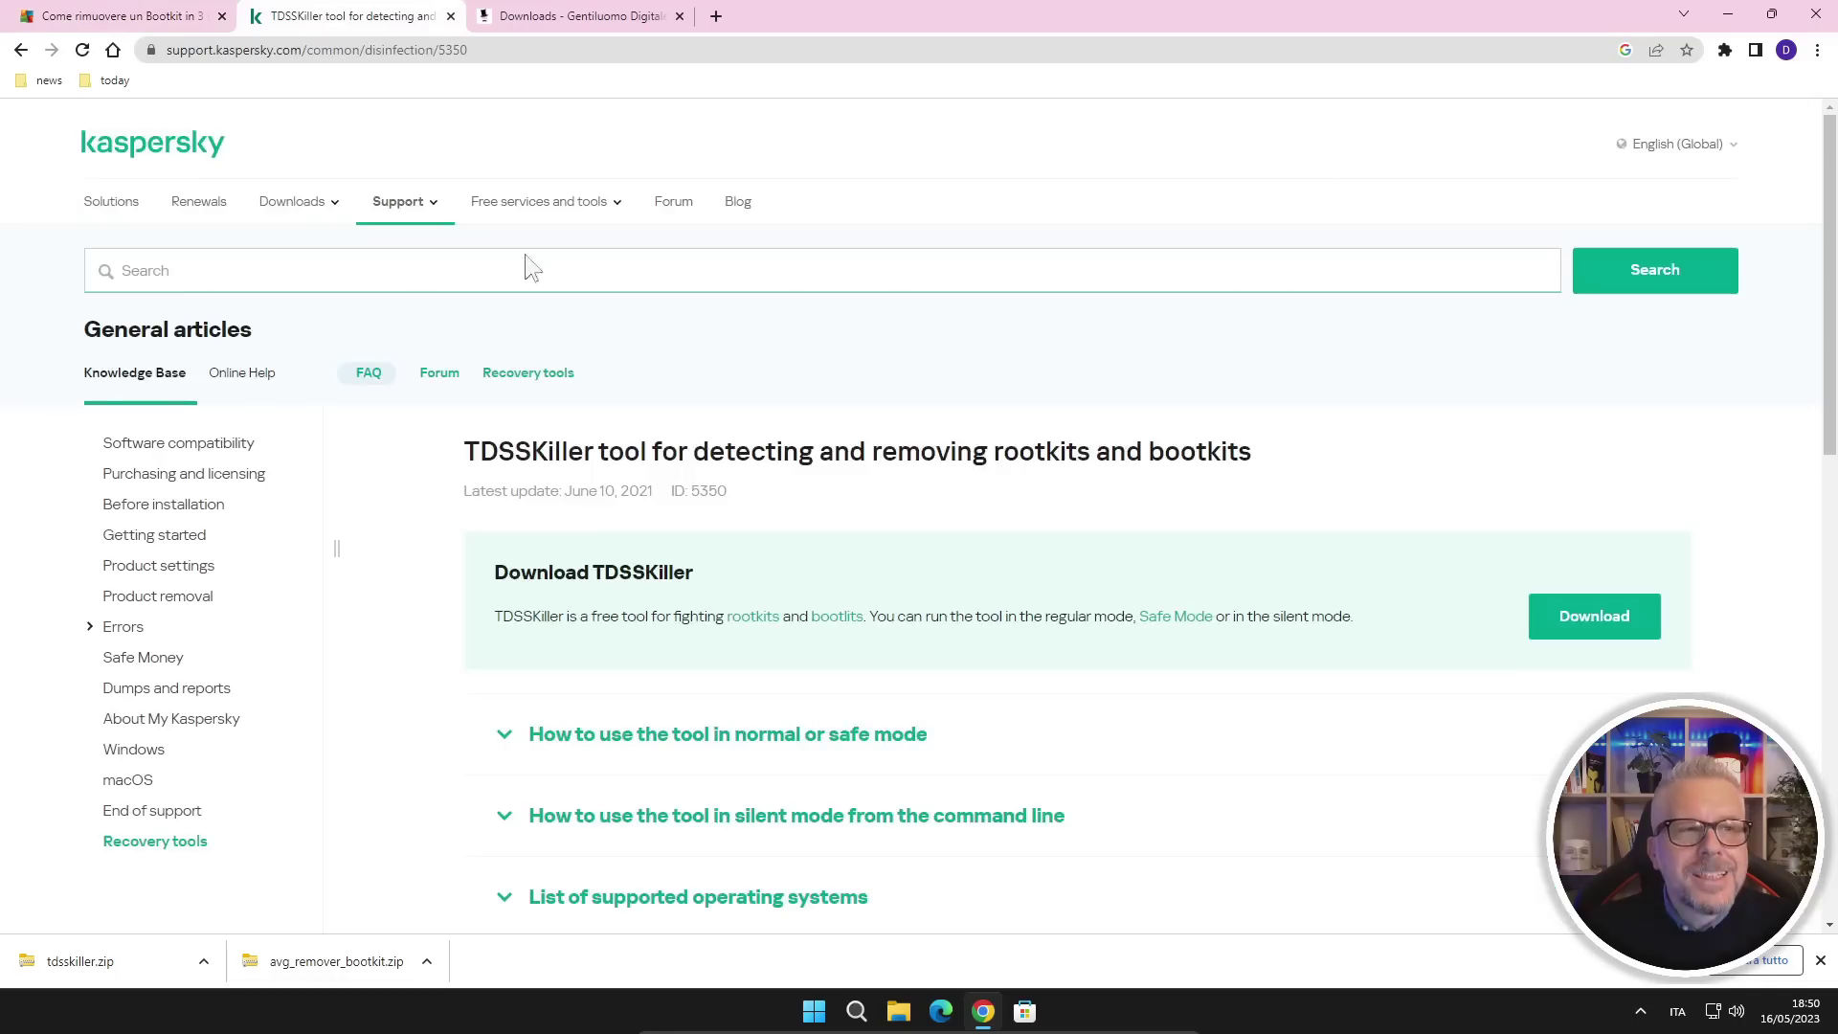
mouse_move(244, 90)
mouse_down()
mouse_move(173, 199)
mouse_move(251, 92)
mouse_up()
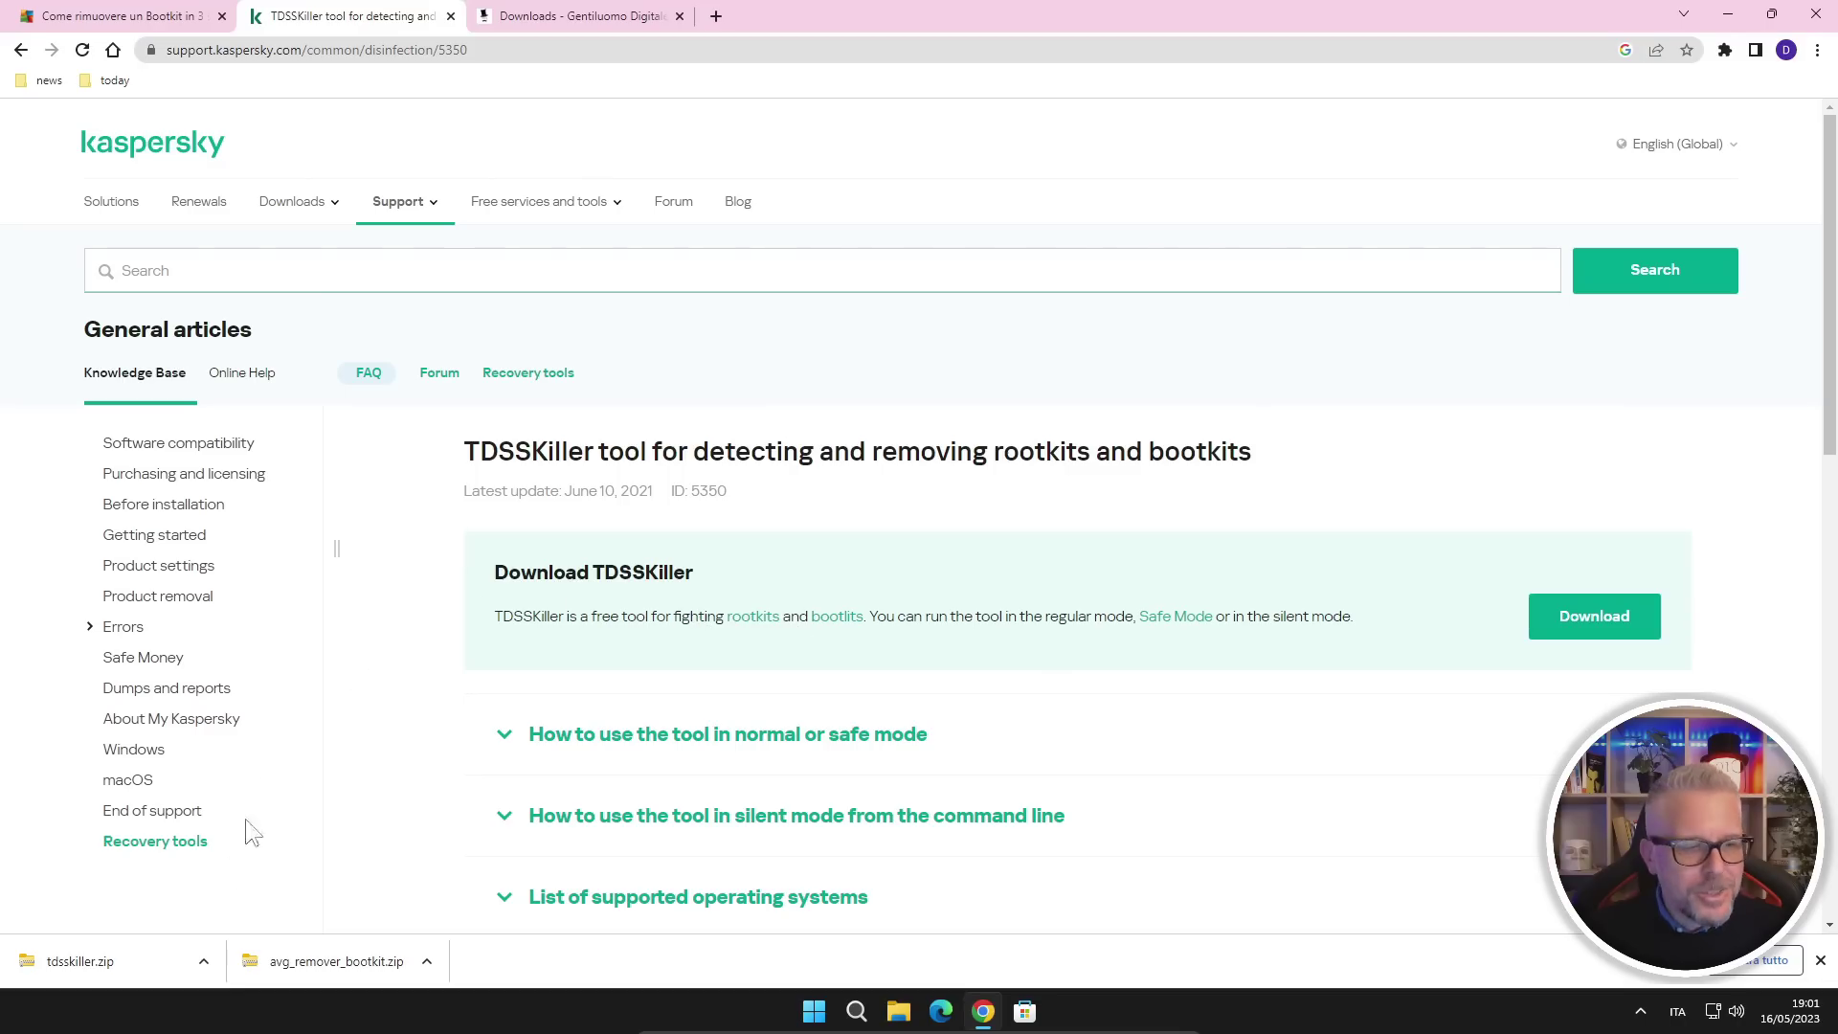
Step: Move the downloaded tdsskiller and avg_remover_bootkit archives from the Download folder to the desktop, closing the browser and the folder
click(204, 963)
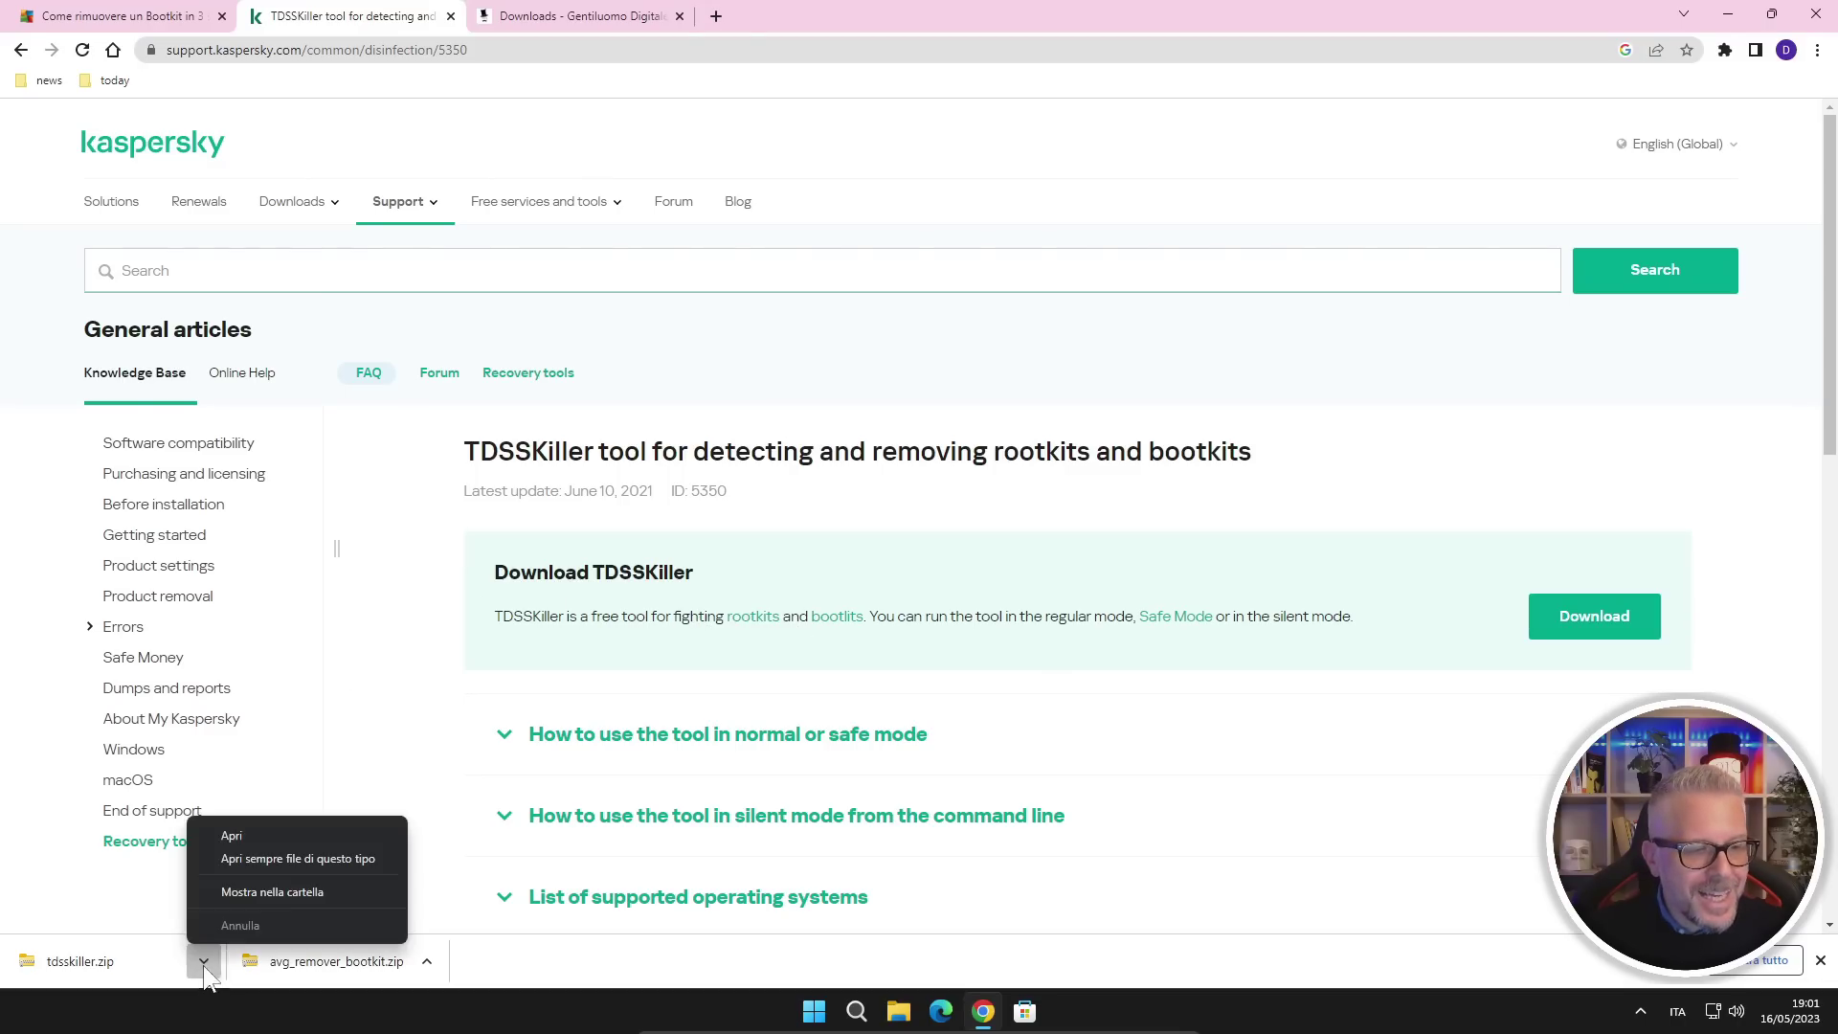
click(272, 891)
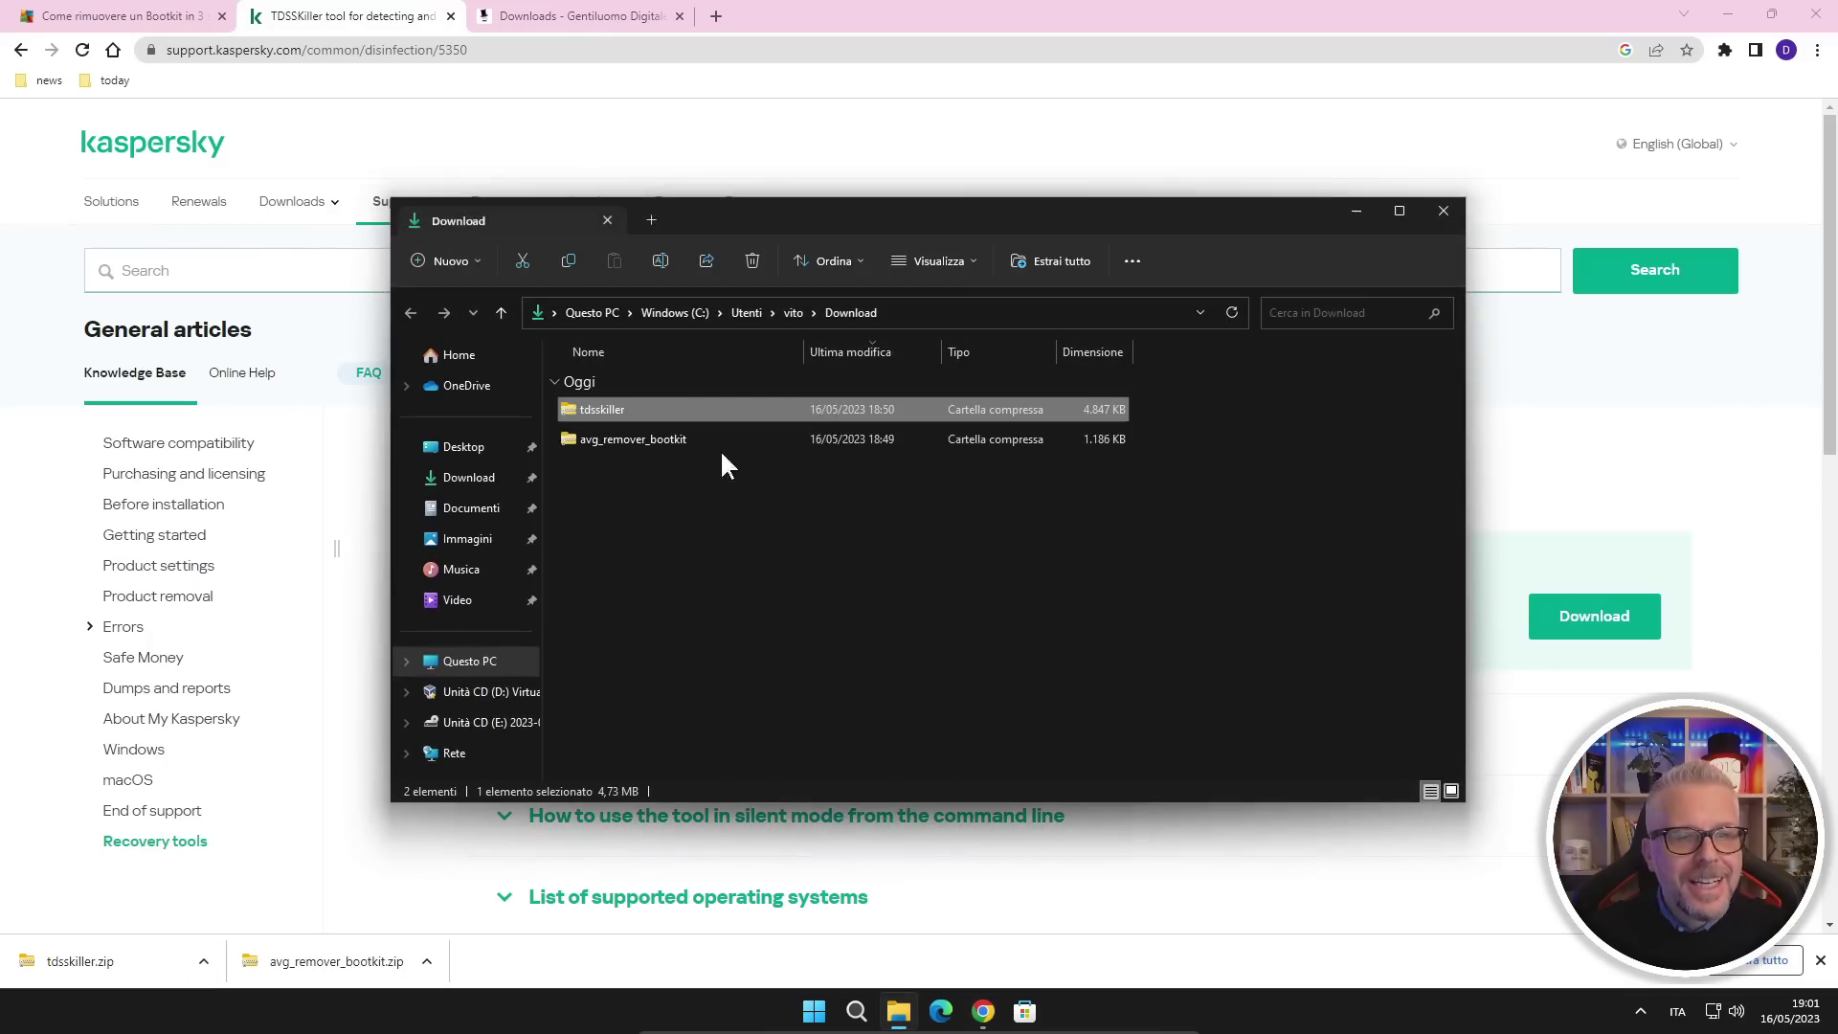
click(1815, 15)
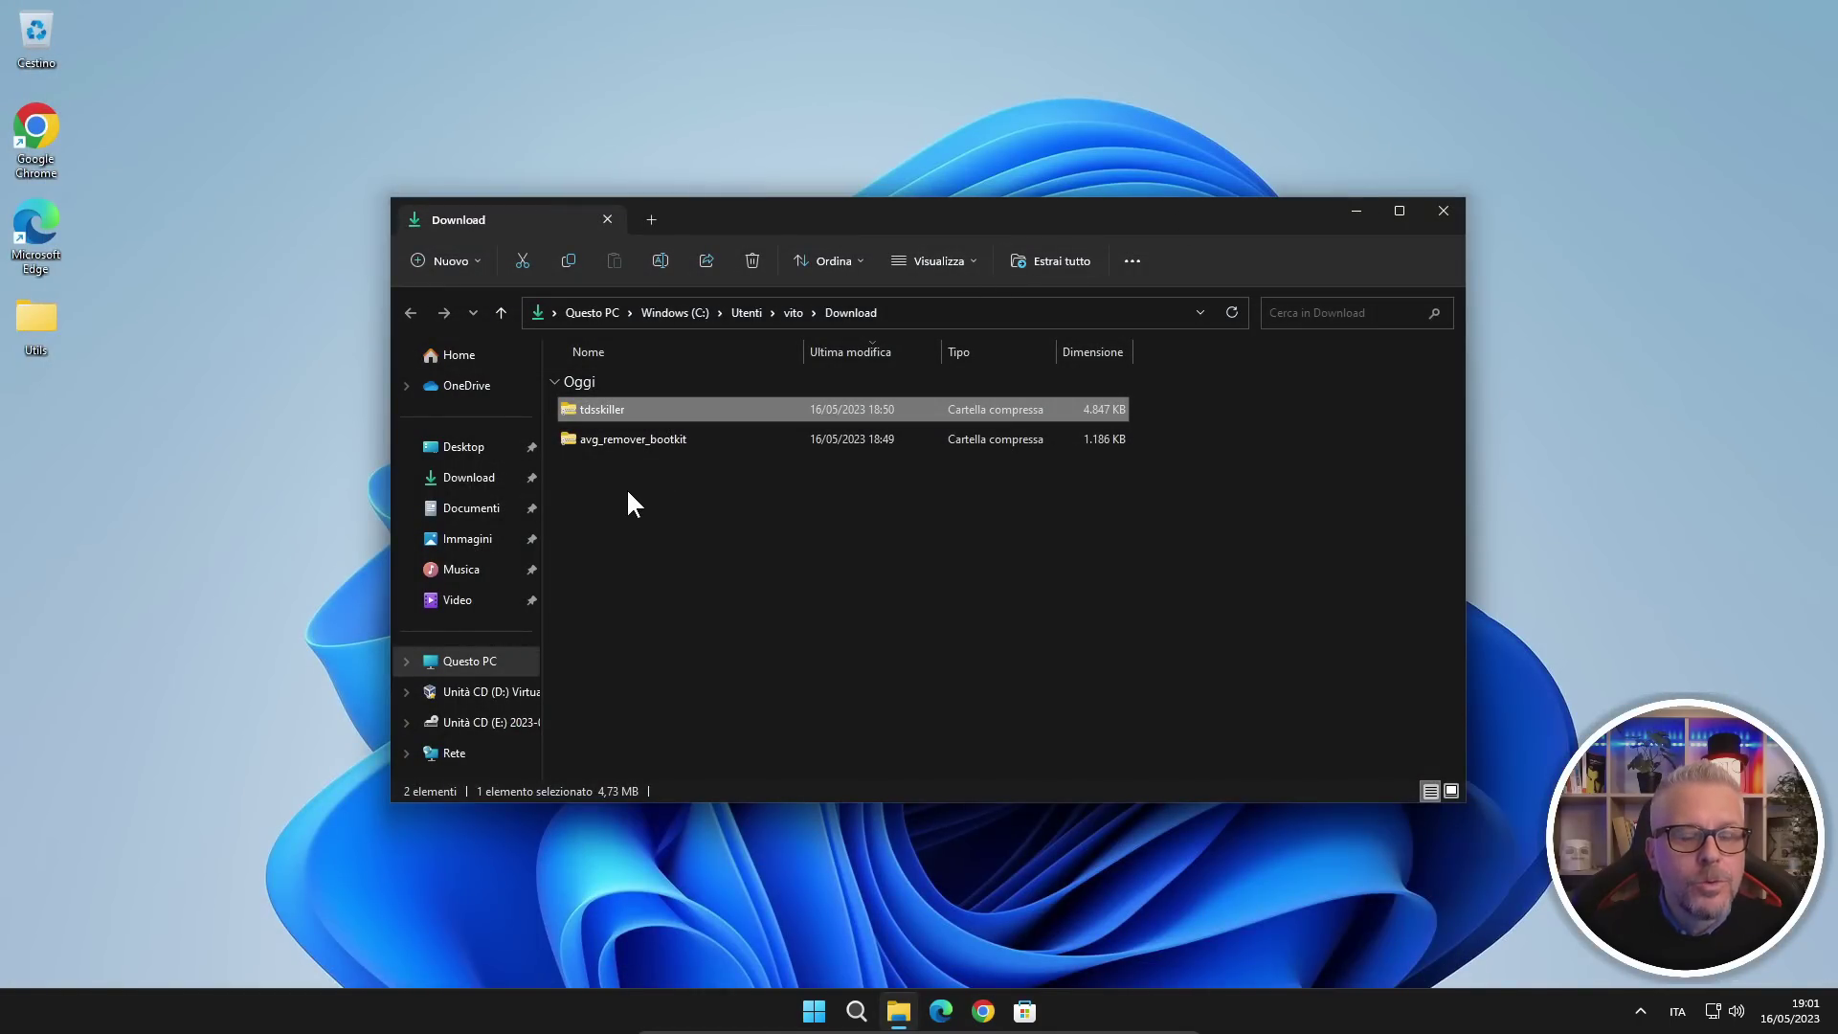
ctrl+click(618, 442)
drag(617, 442, 73, 457)
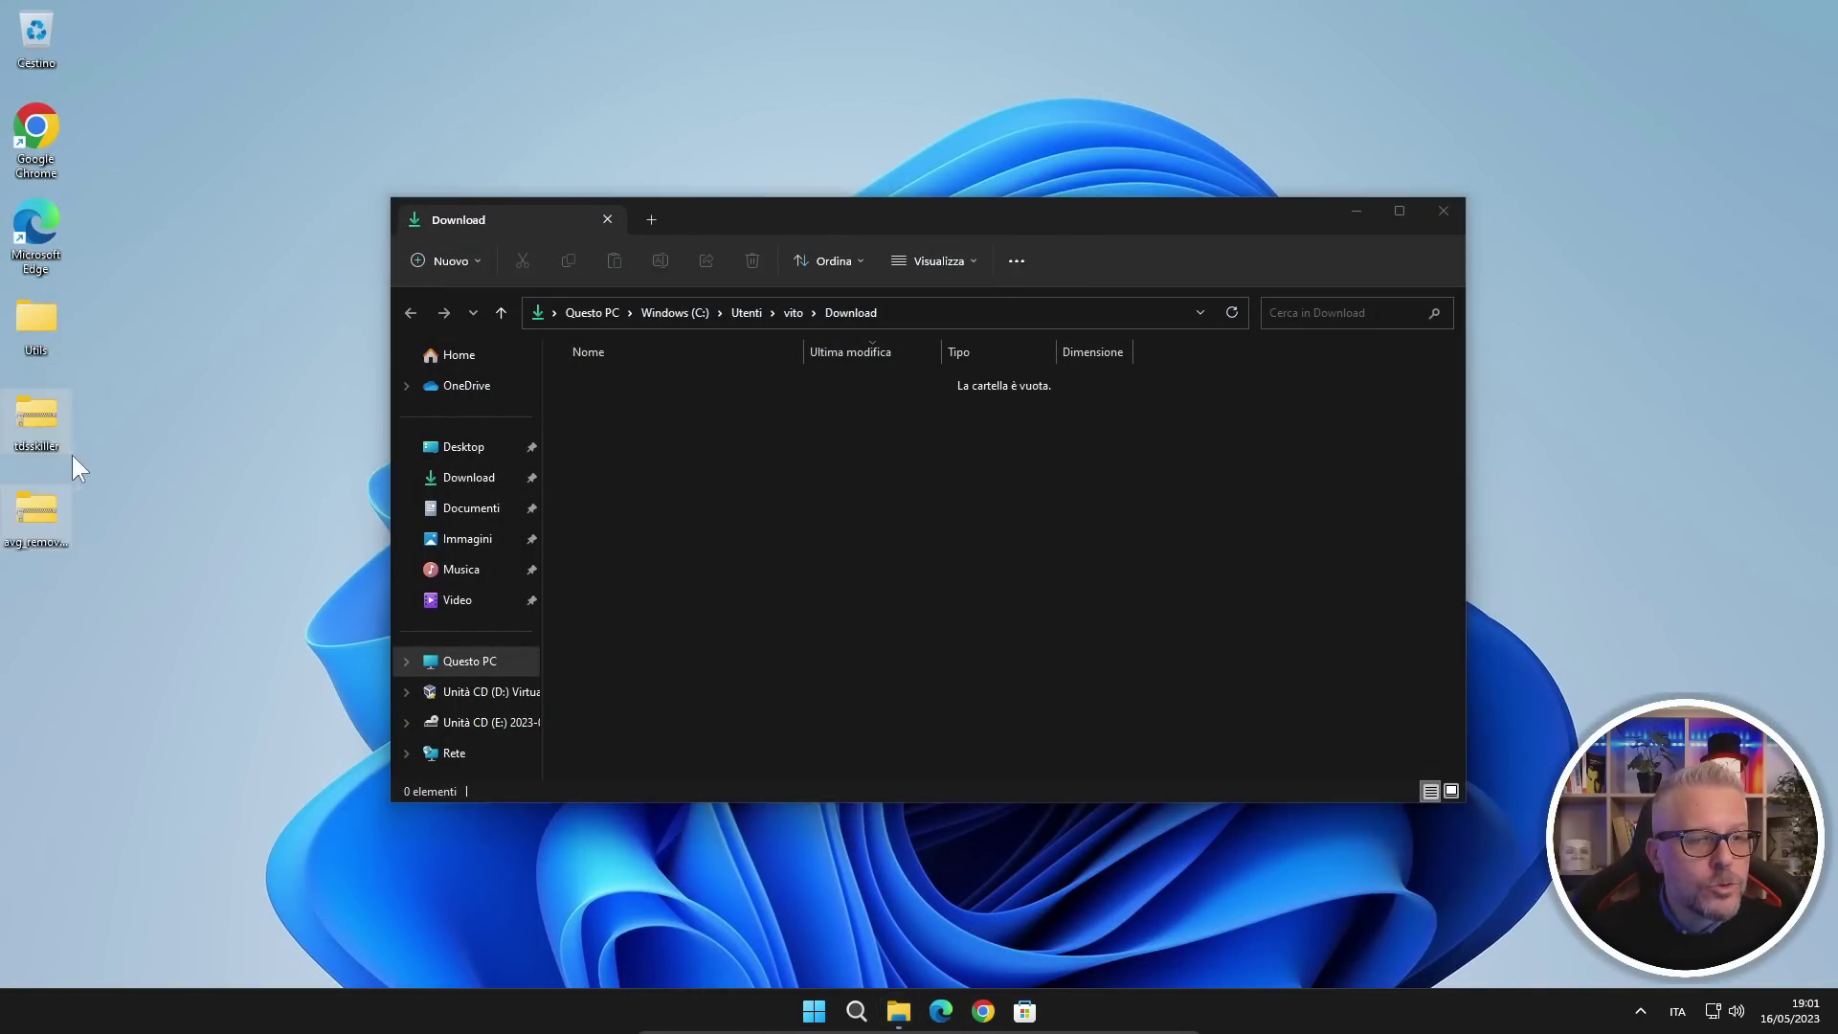
click(1441, 210)
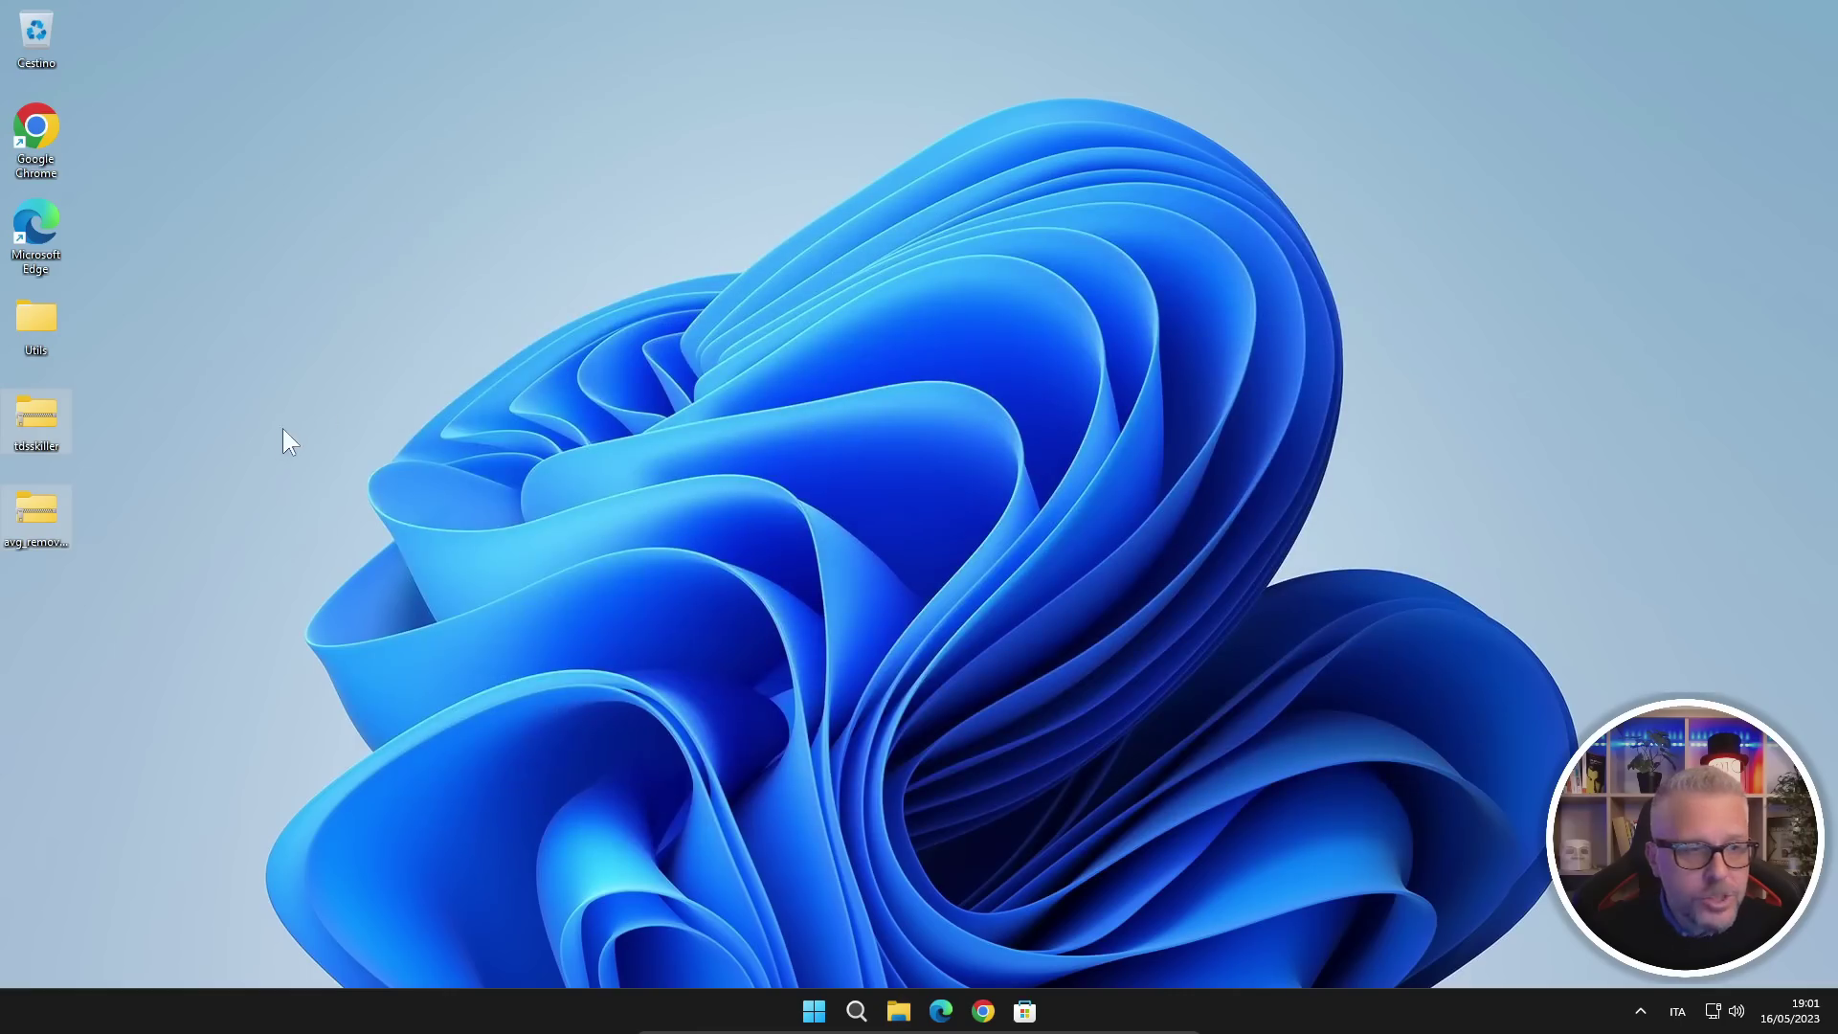
Step: Extract the tdsskiller archive into its own folder on the desktop and close the extracted folder
click(26, 418)
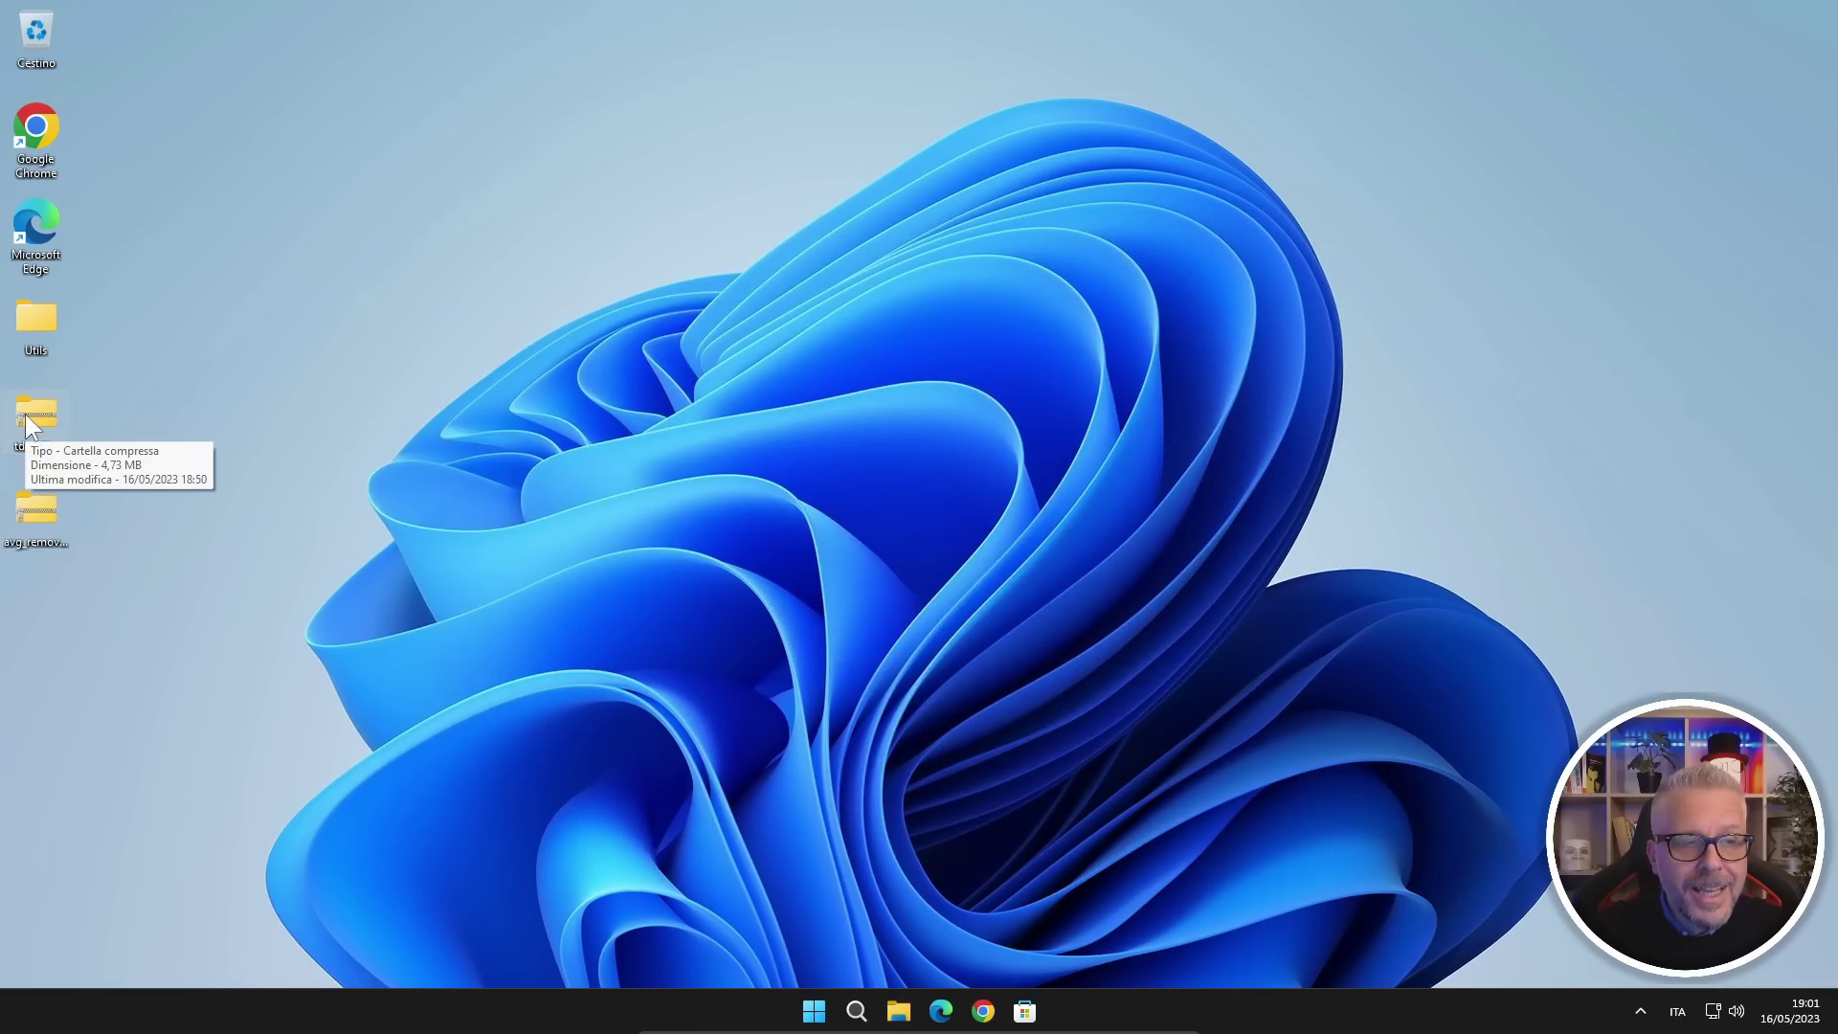
right_click(26, 418)
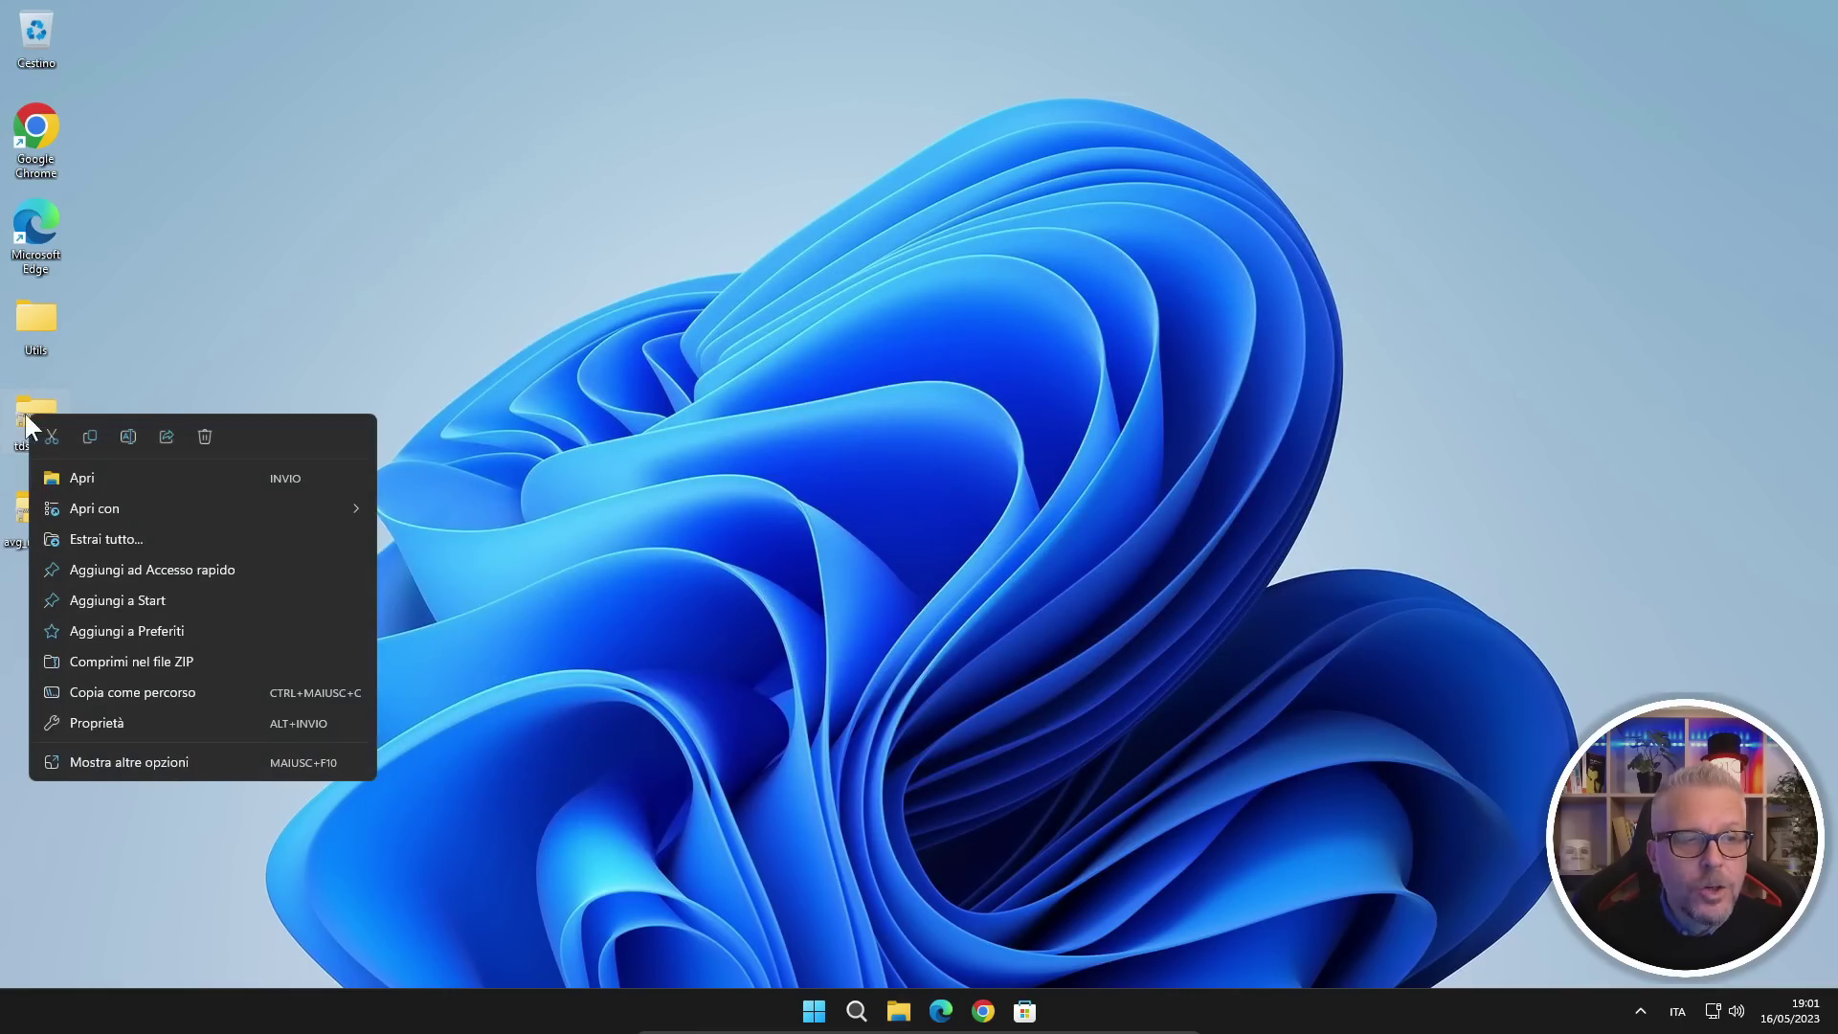
click(108, 539)
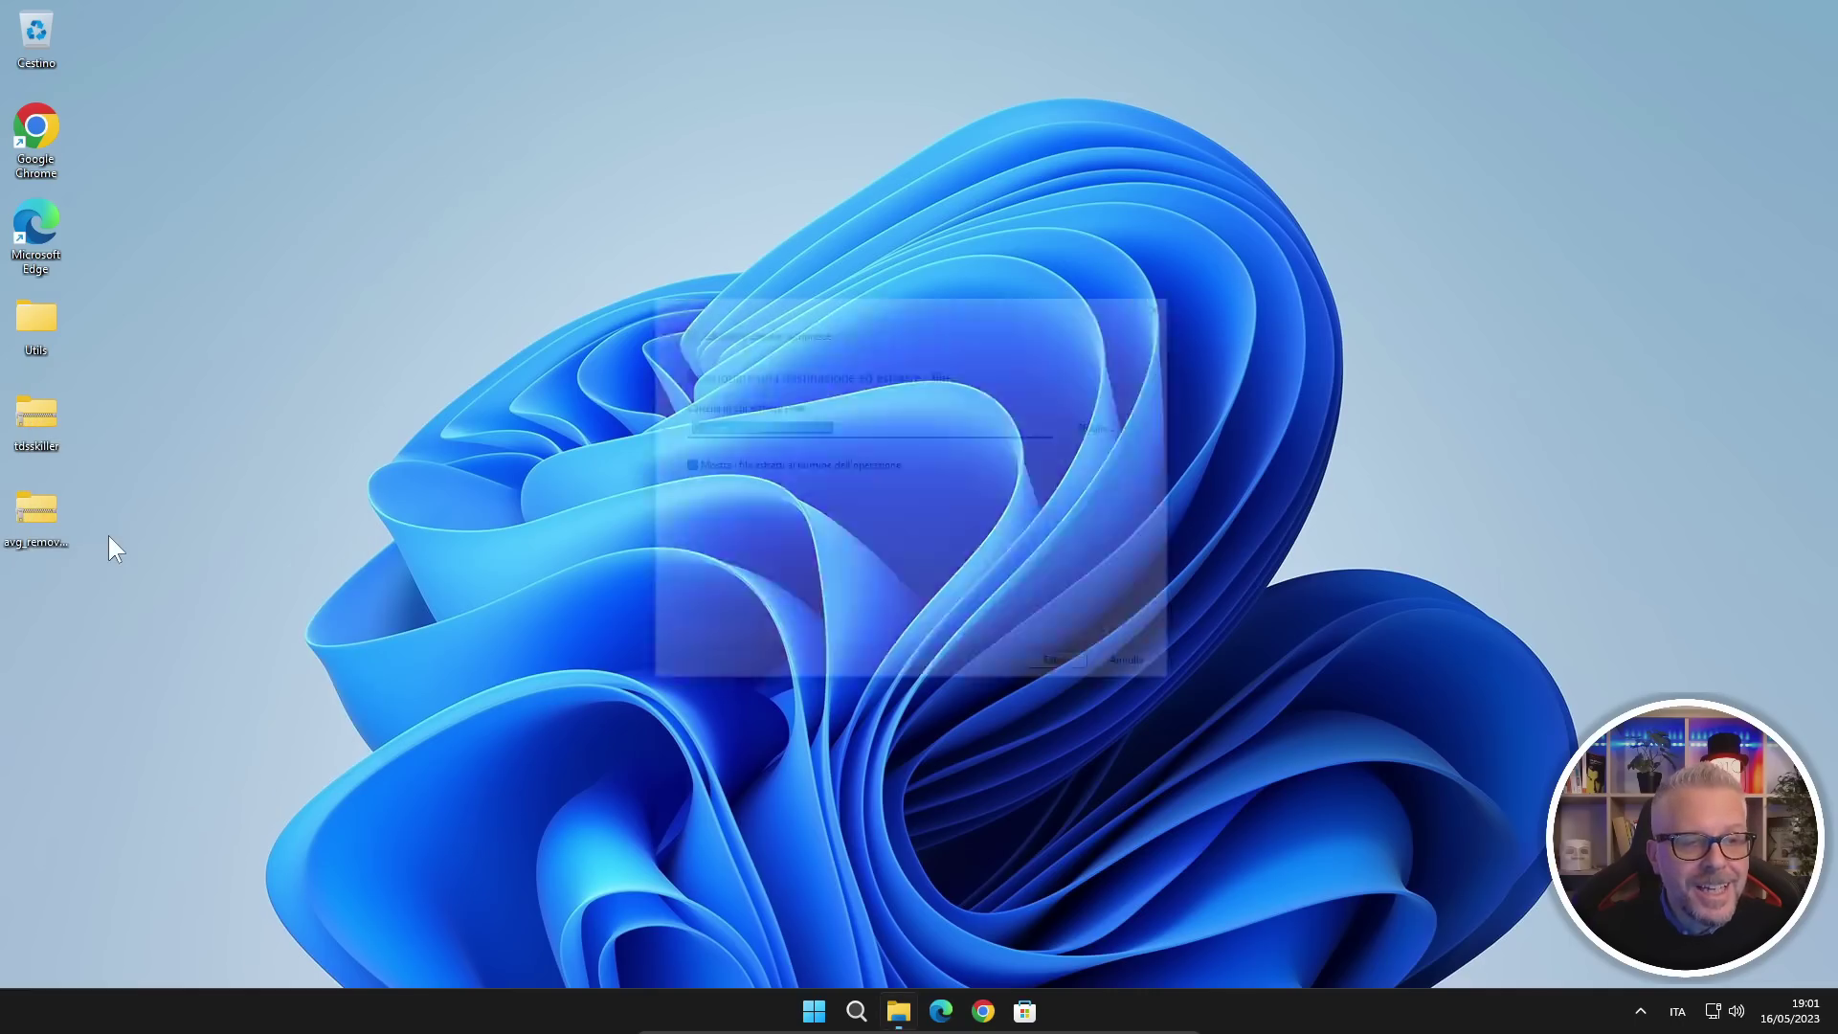
click(1092, 688)
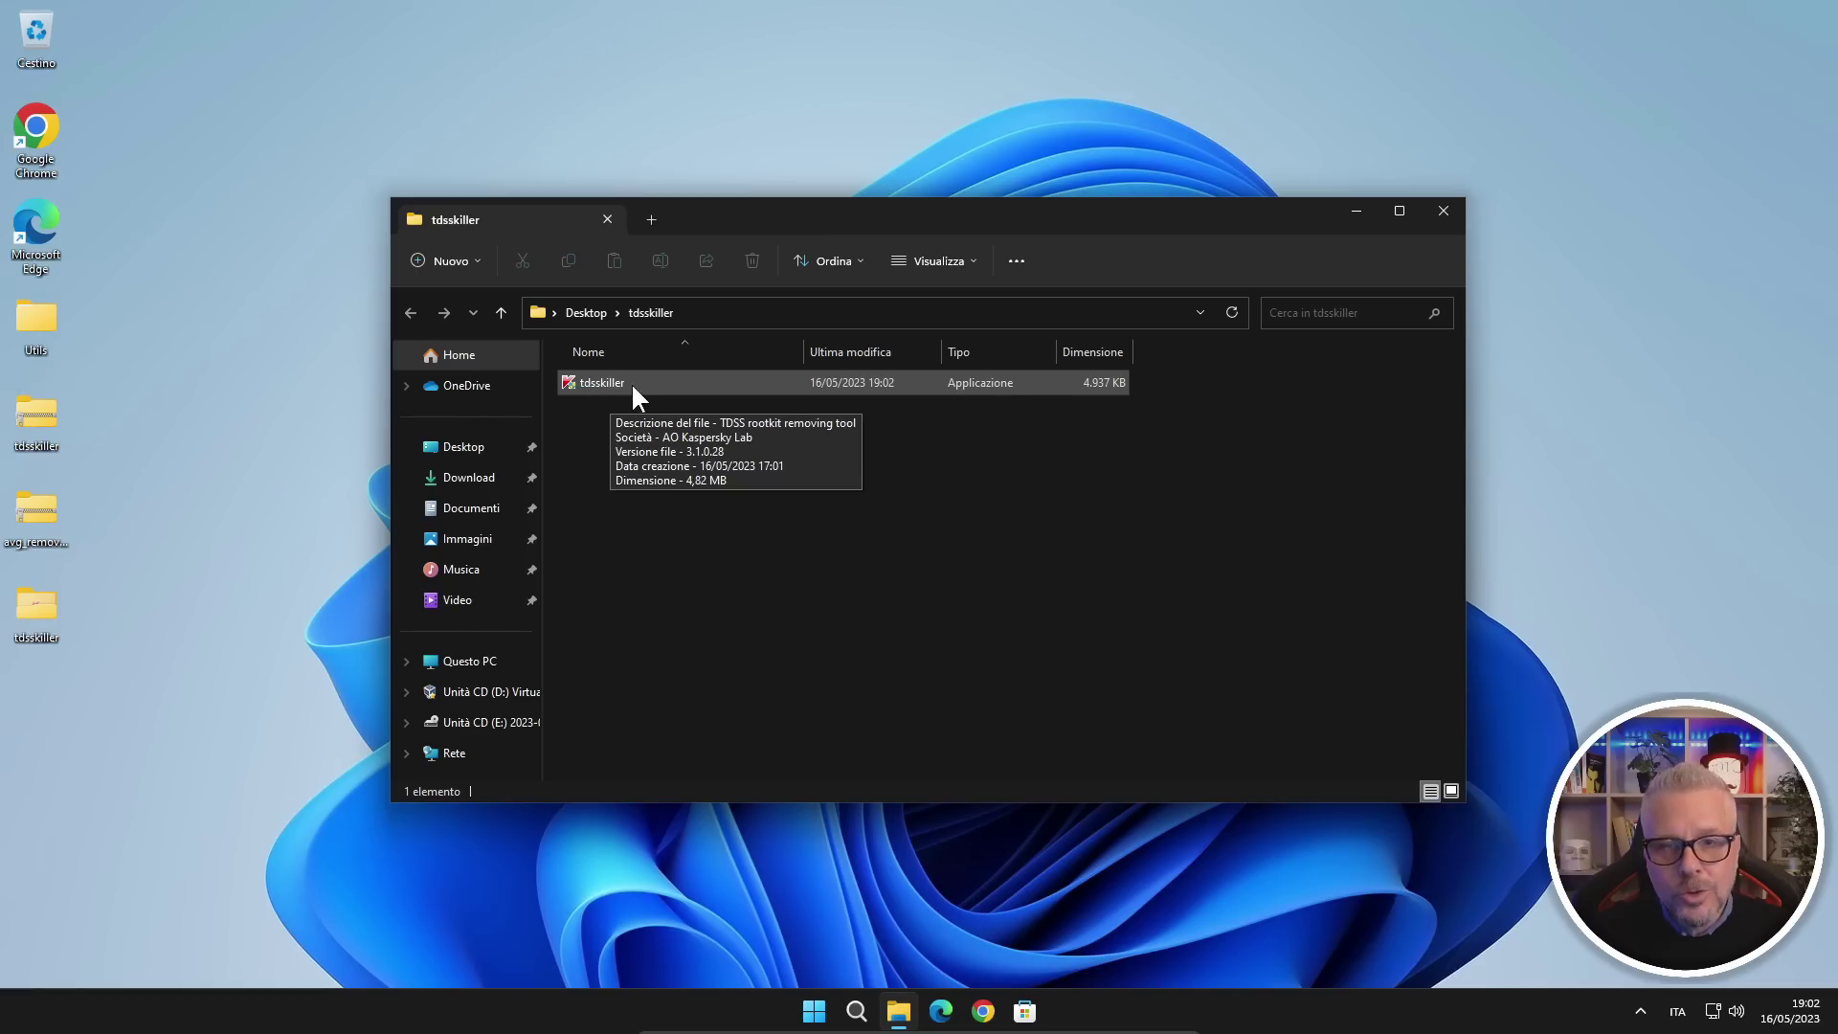
click(1442, 211)
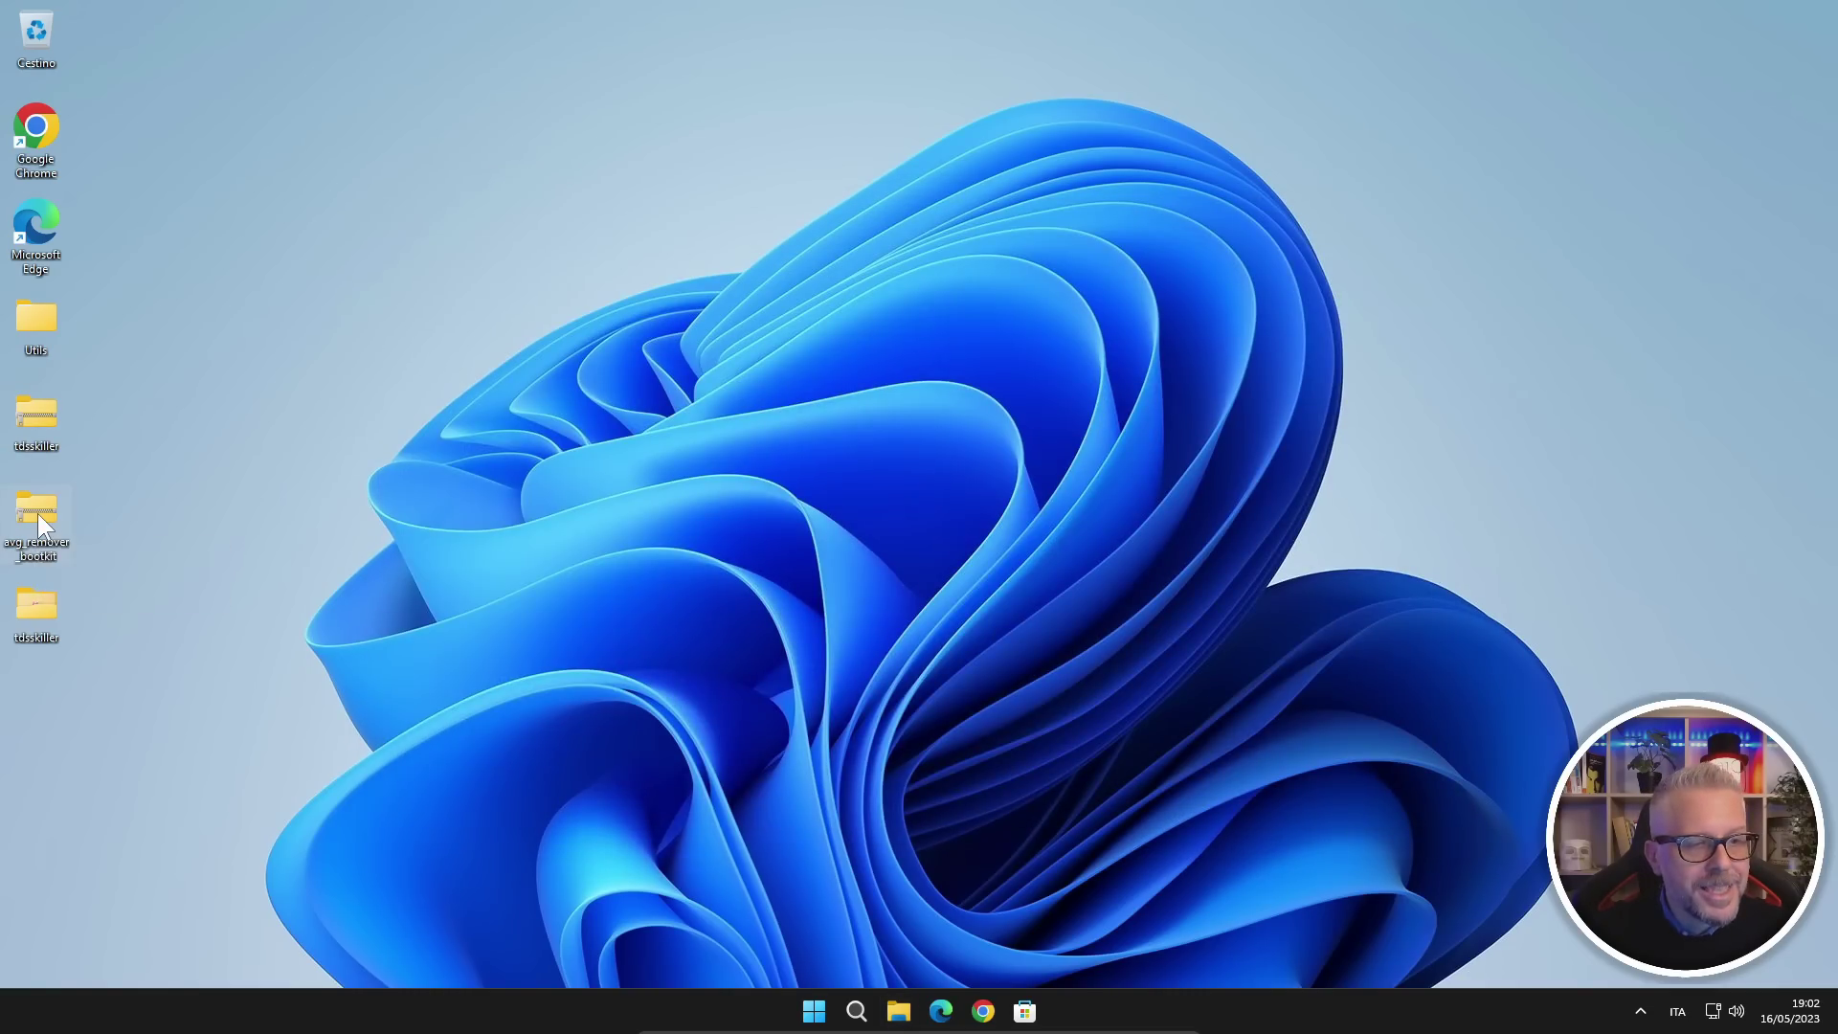
Step: Extract the avg_remover_bootkit archive into its own folder on the desktop
right_click(38, 514)
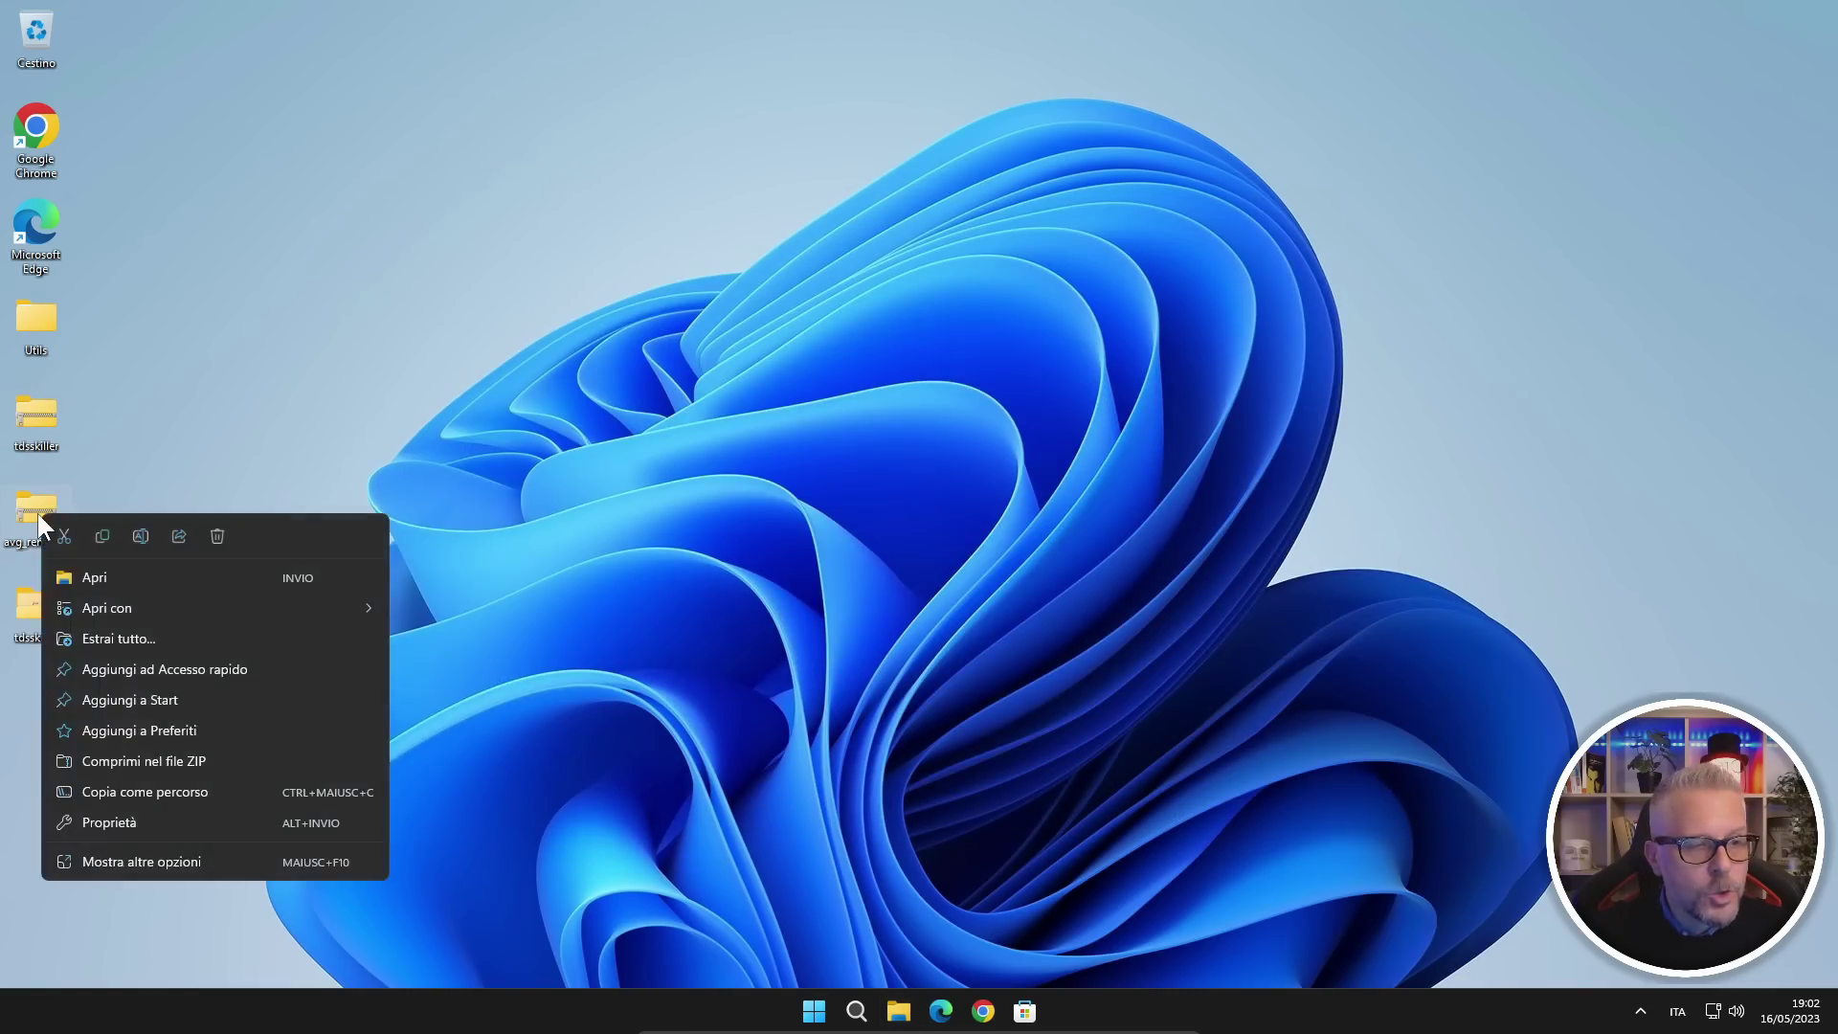
click(135, 642)
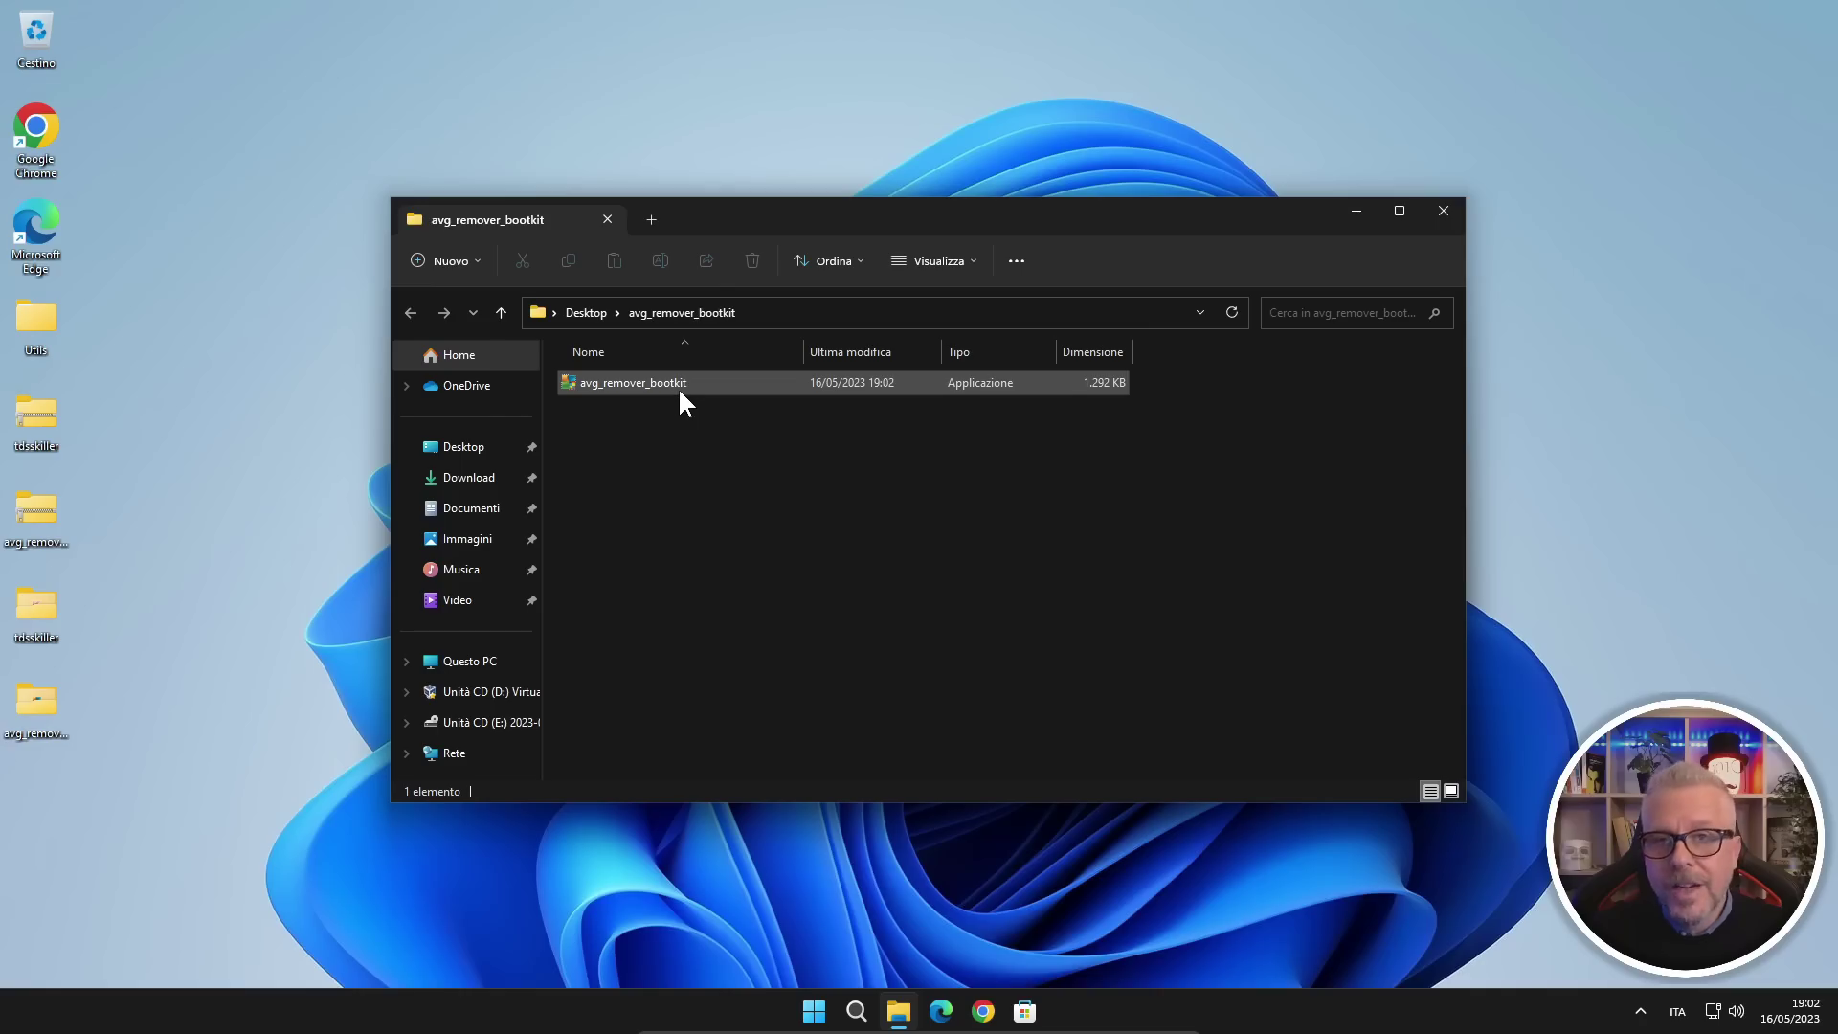
Step: Run the extracted avg_remover_bootkit application, allow it to make changes to the device, and close it once its scan completes
mouse_move(679, 393)
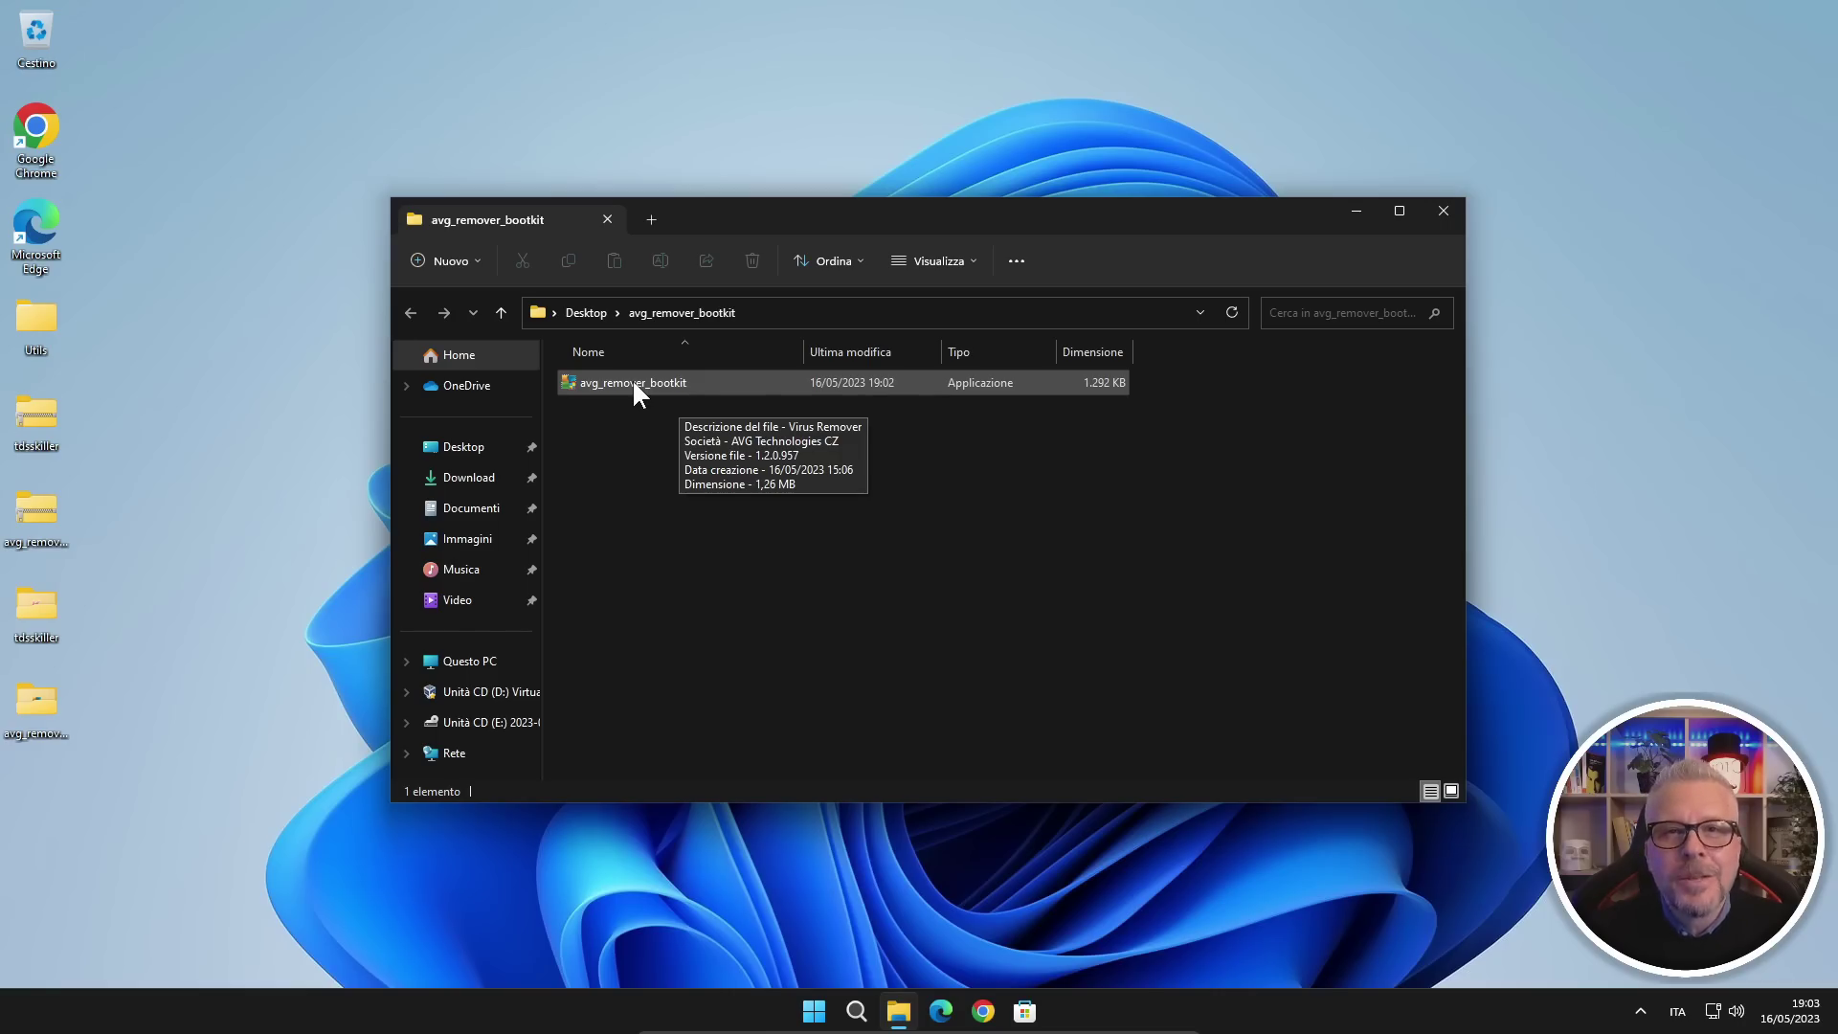
double_click(633, 382)
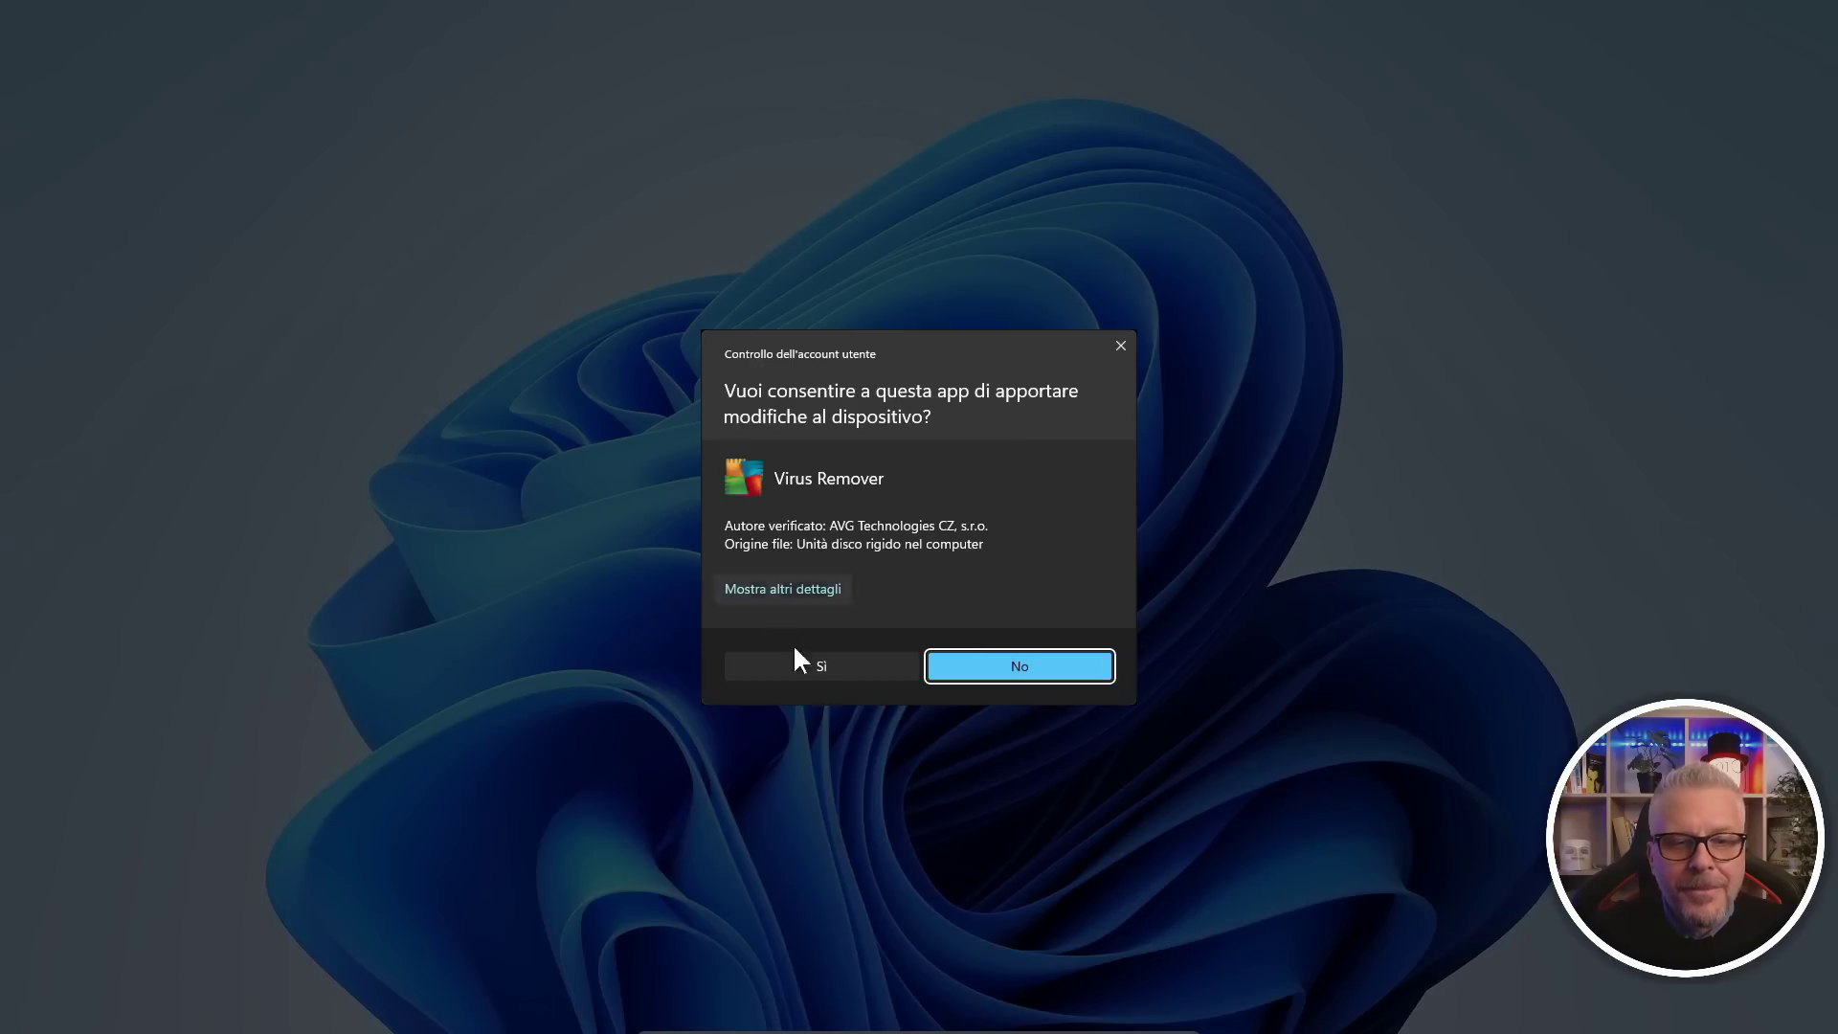
click(835, 660)
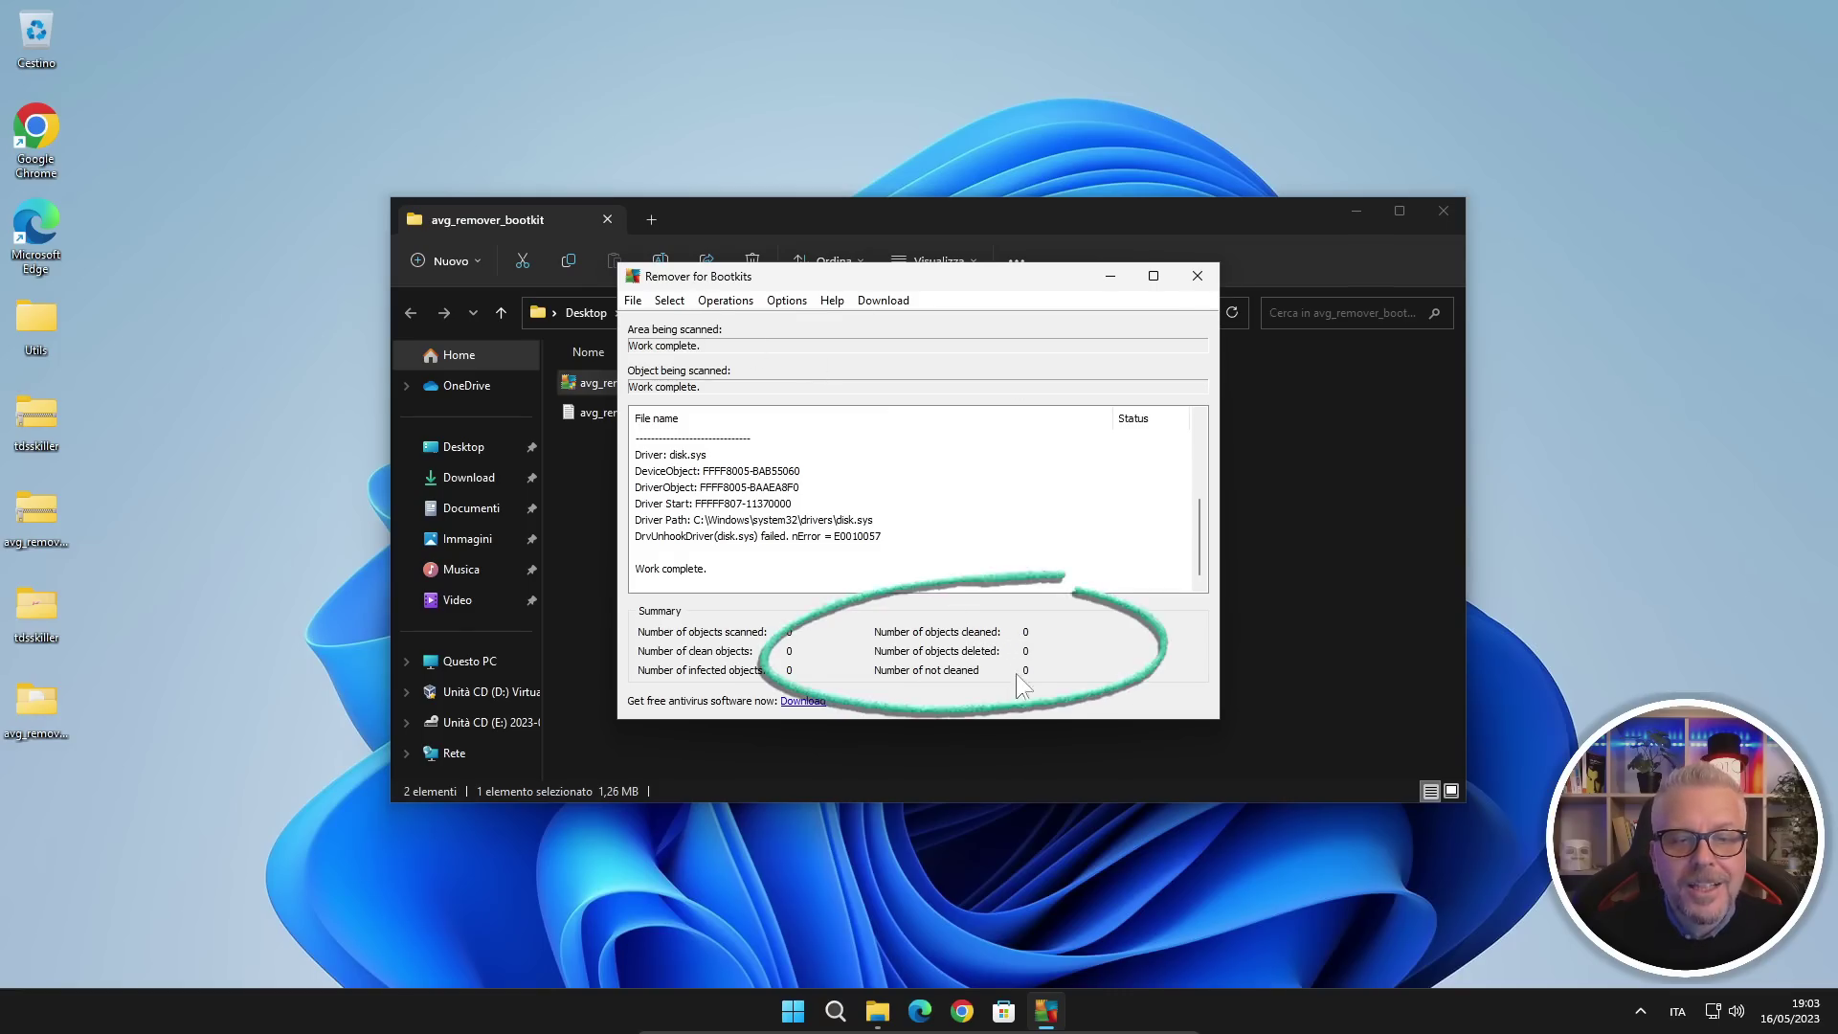
click(1199, 276)
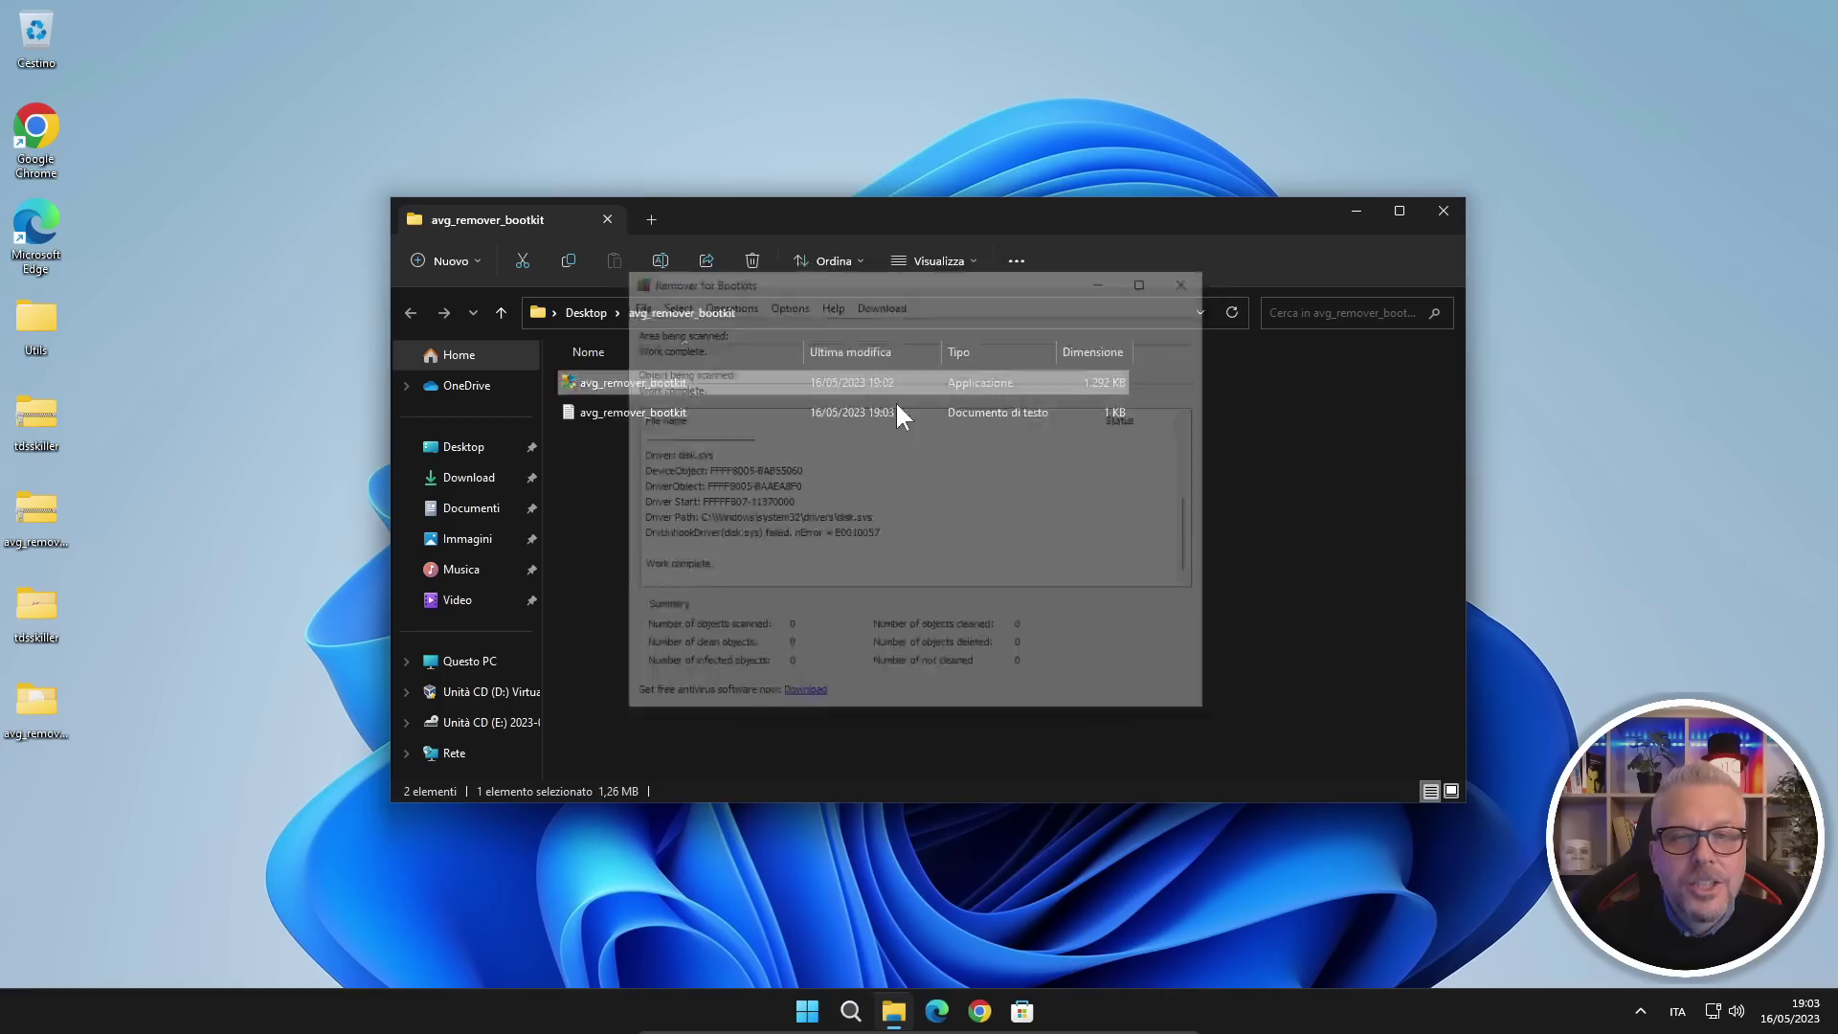
Step: Read the avg_remover_bootkit text log of the scan, and close it along with its folder
double_click(595, 413)
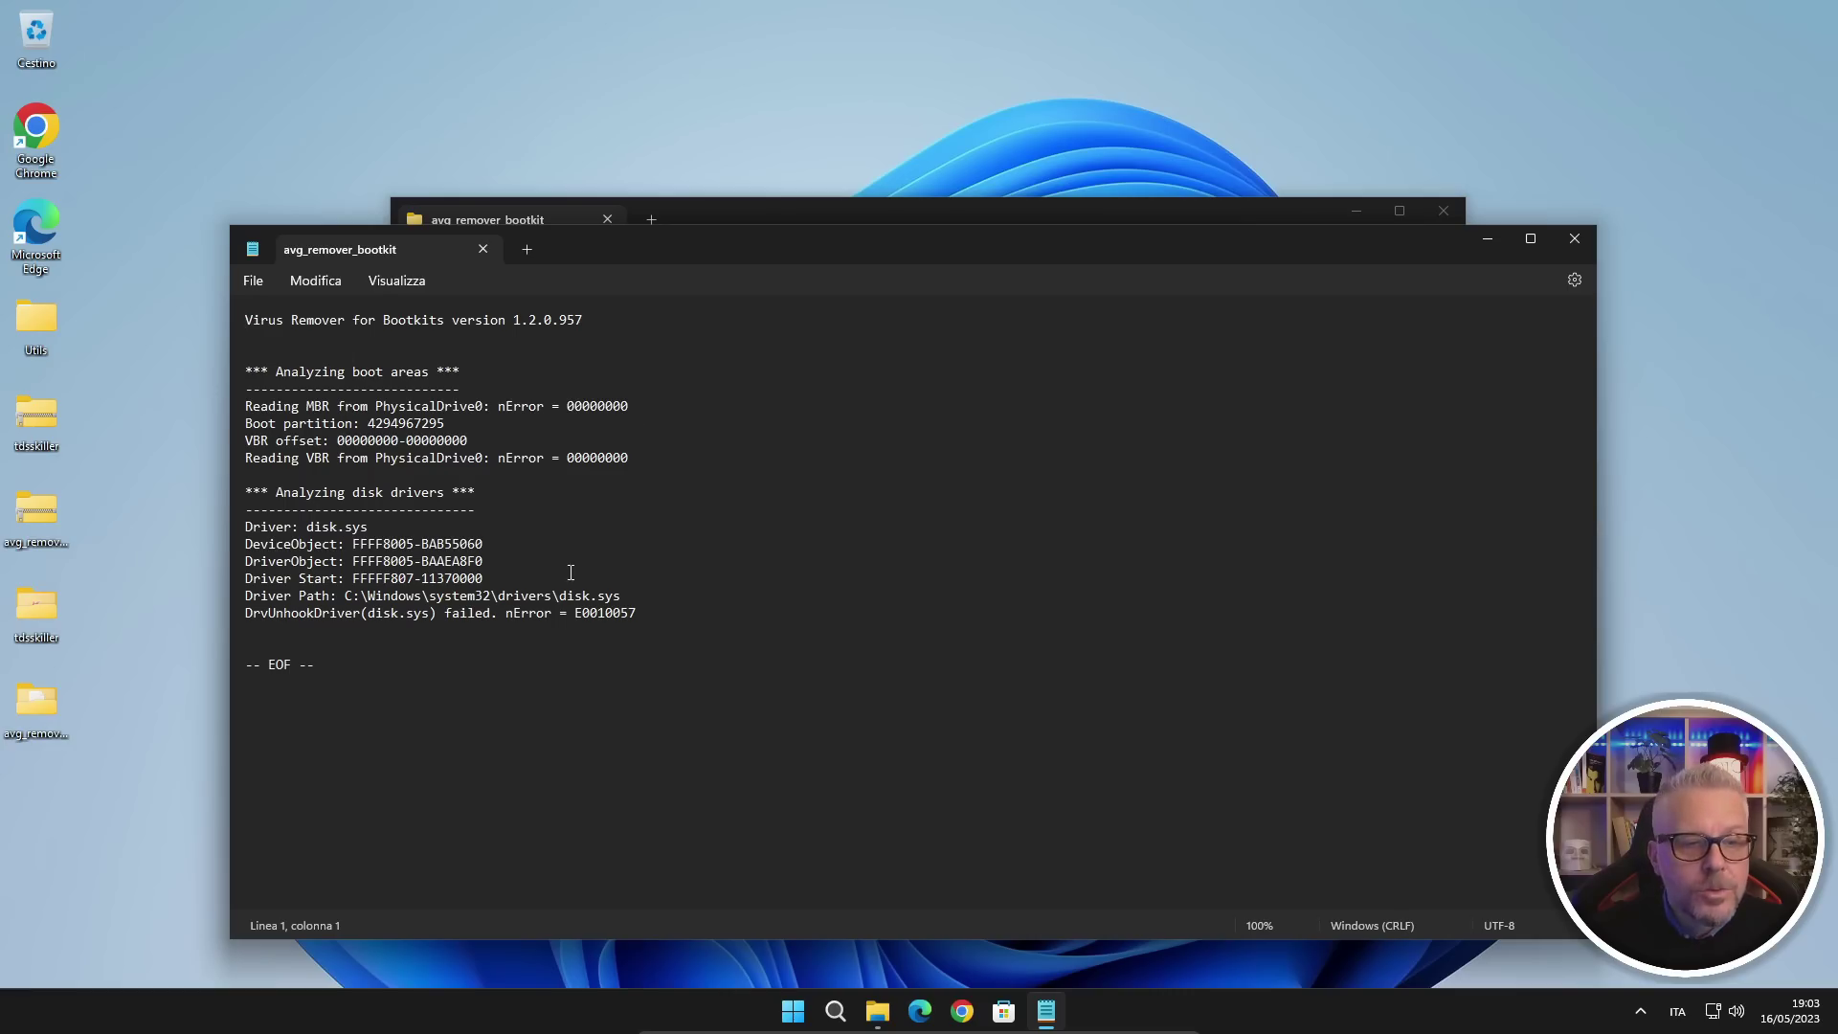
click(1575, 239)
click(1444, 210)
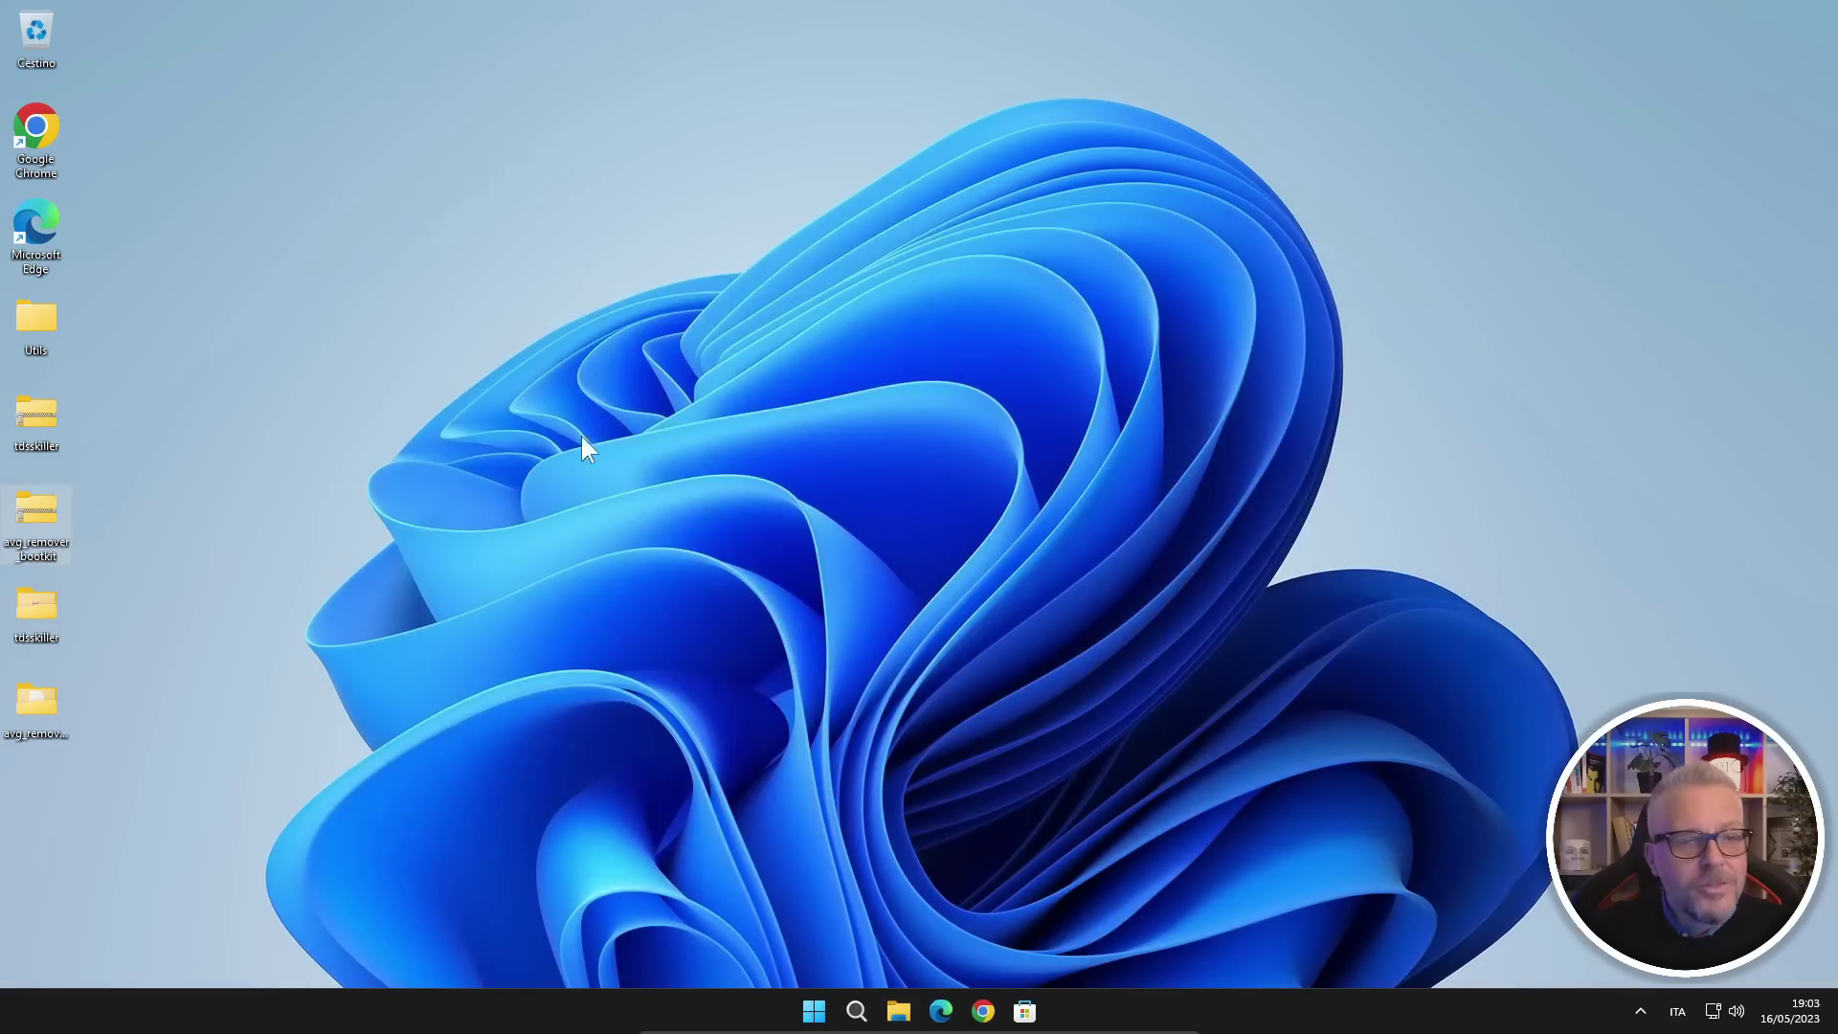
Step: Launch the tdsskiller application from its extracted desktop folder and allow it to make changes to the device
double_click(38, 606)
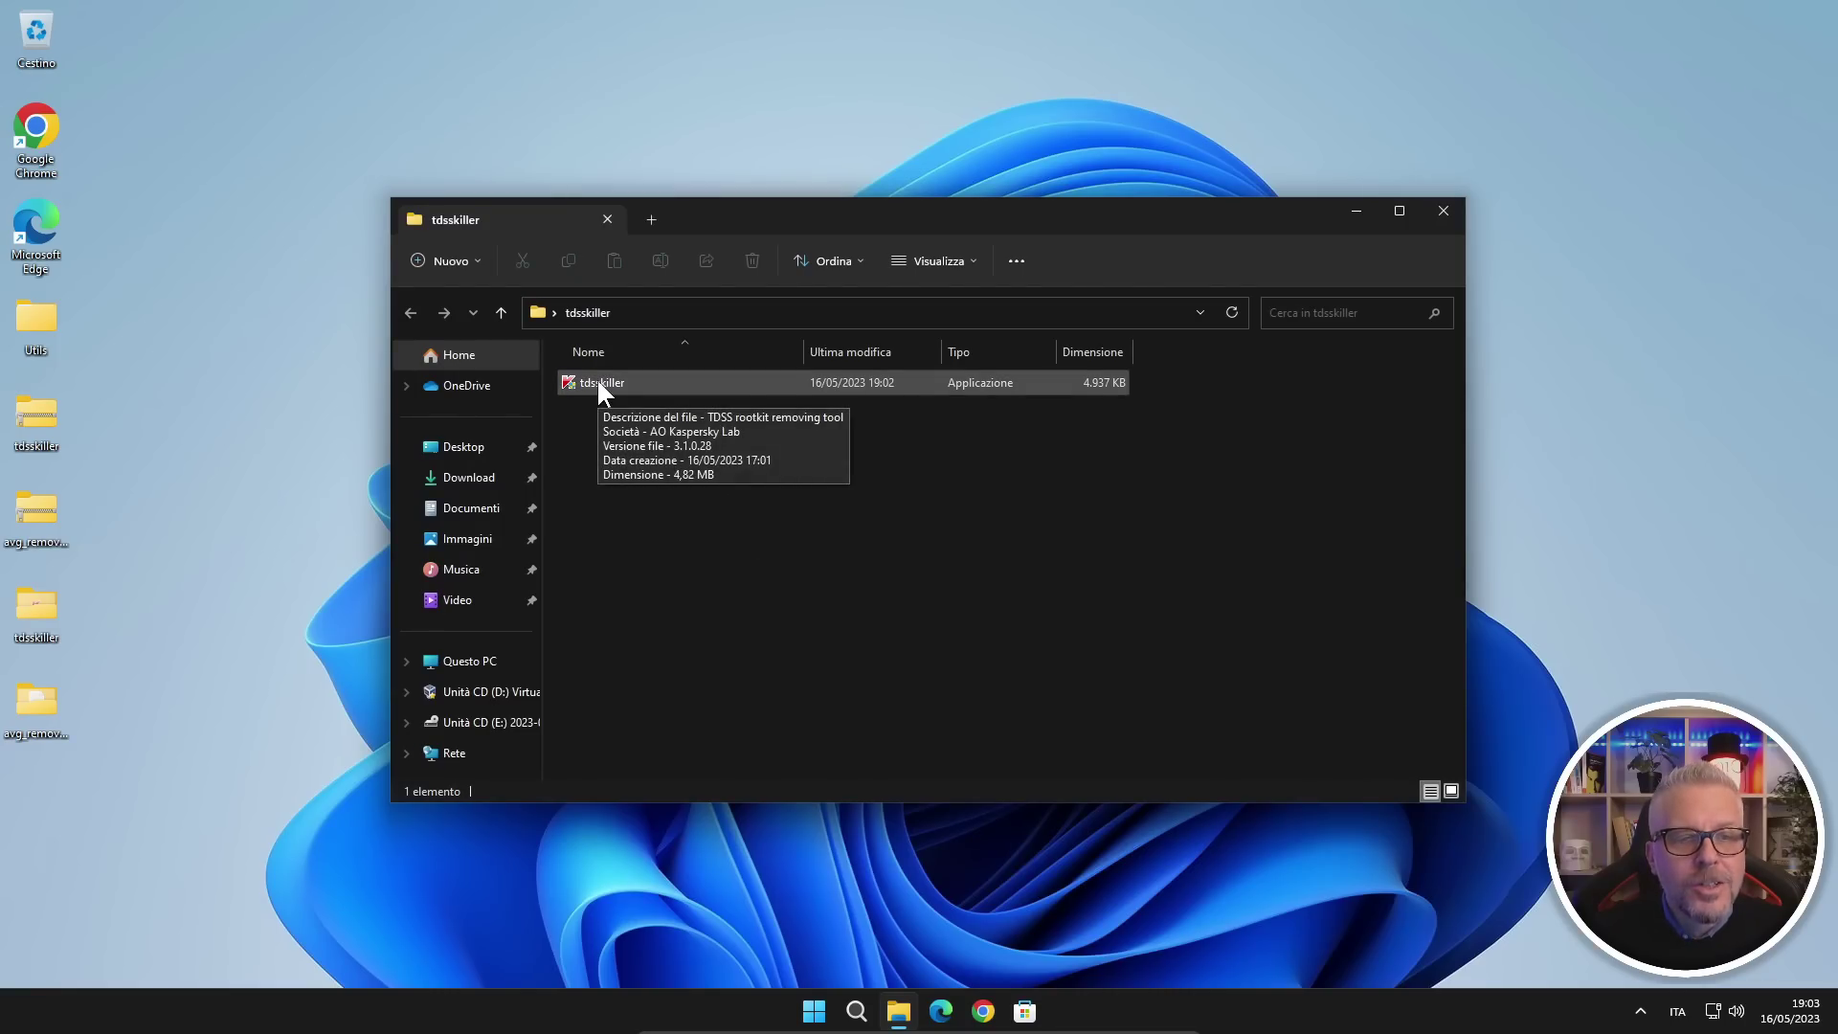
double_click(597, 383)
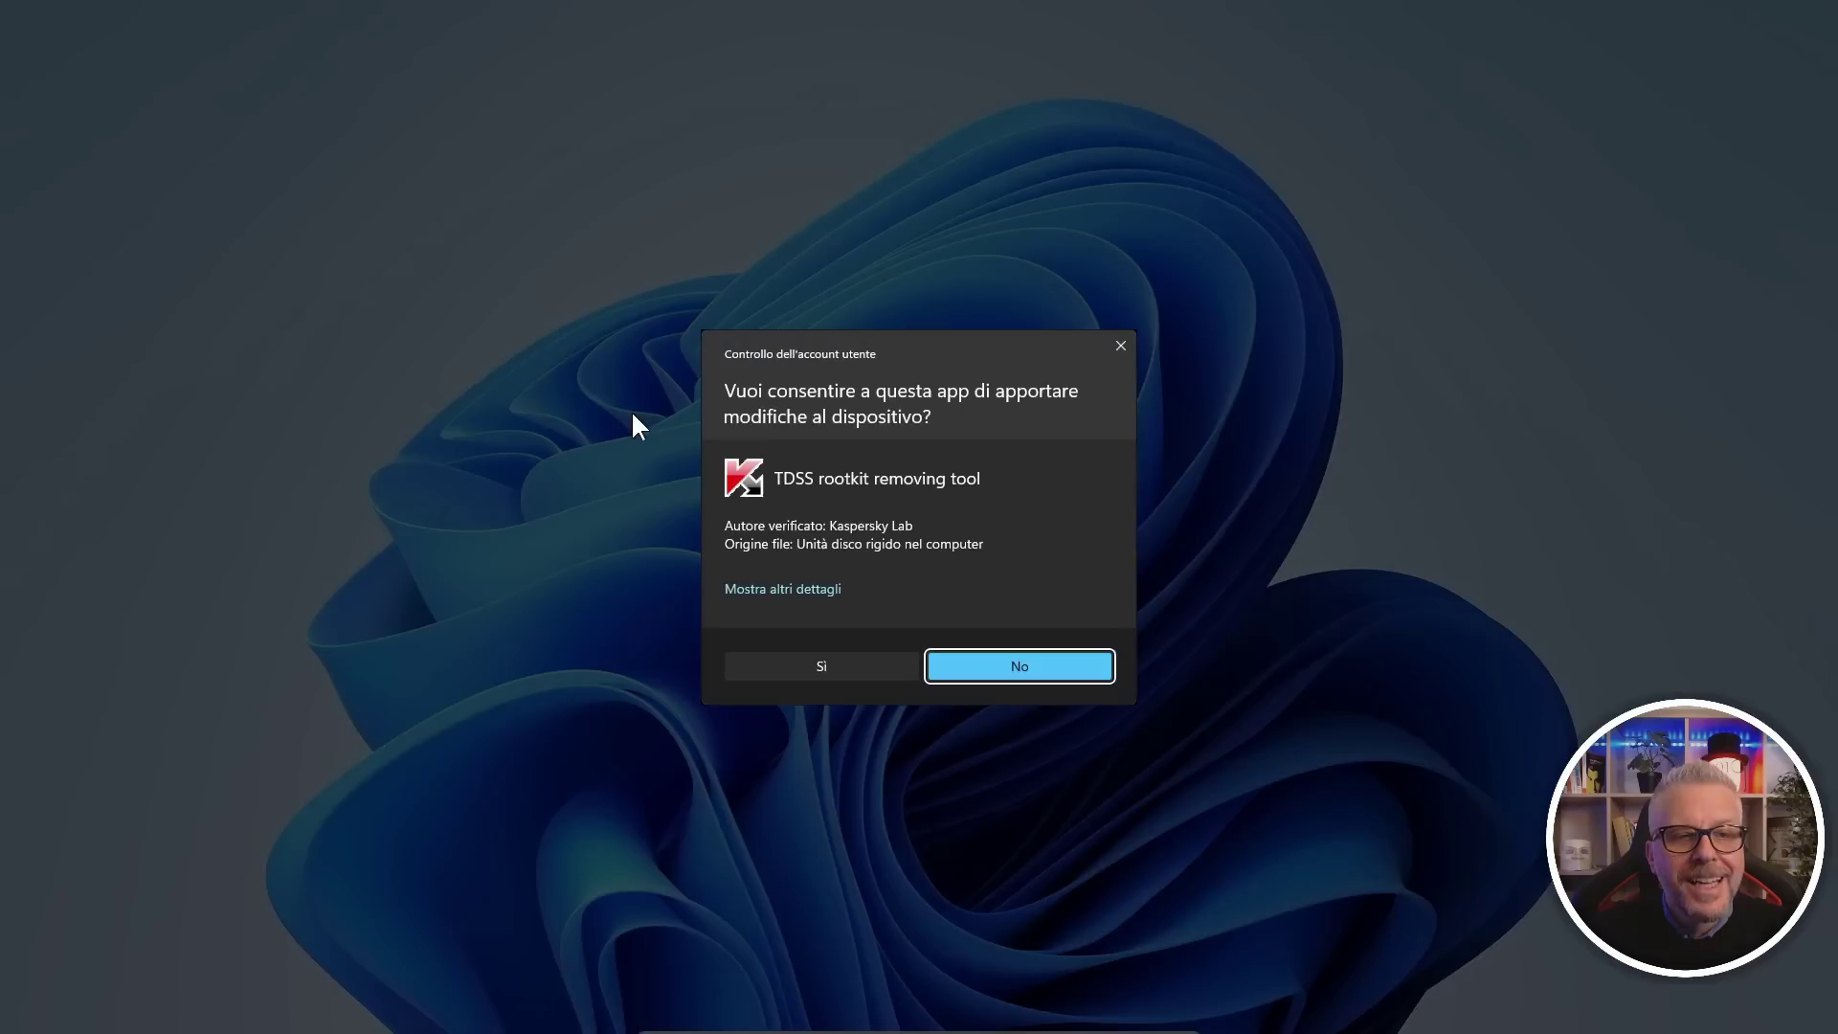
click(830, 667)
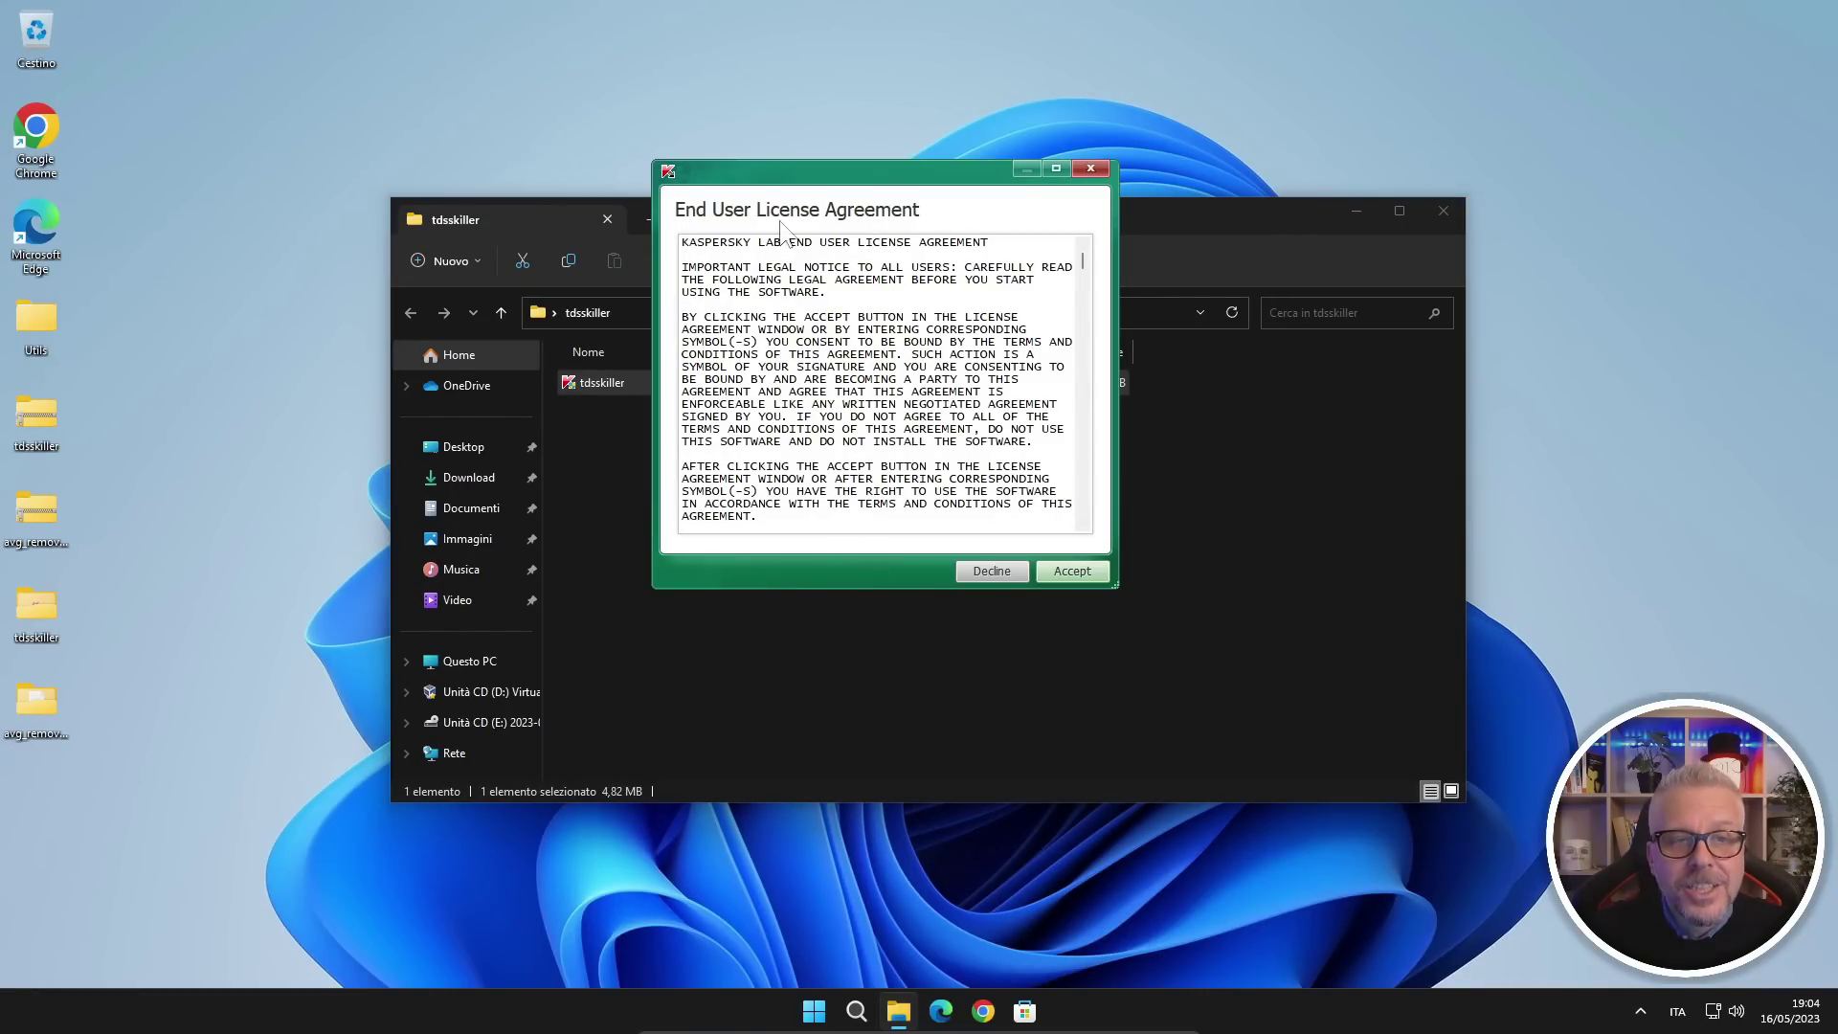
Step: Accept the End User License Agreement and the KSN Statement, and start the TDSSKiller scan
click(1078, 572)
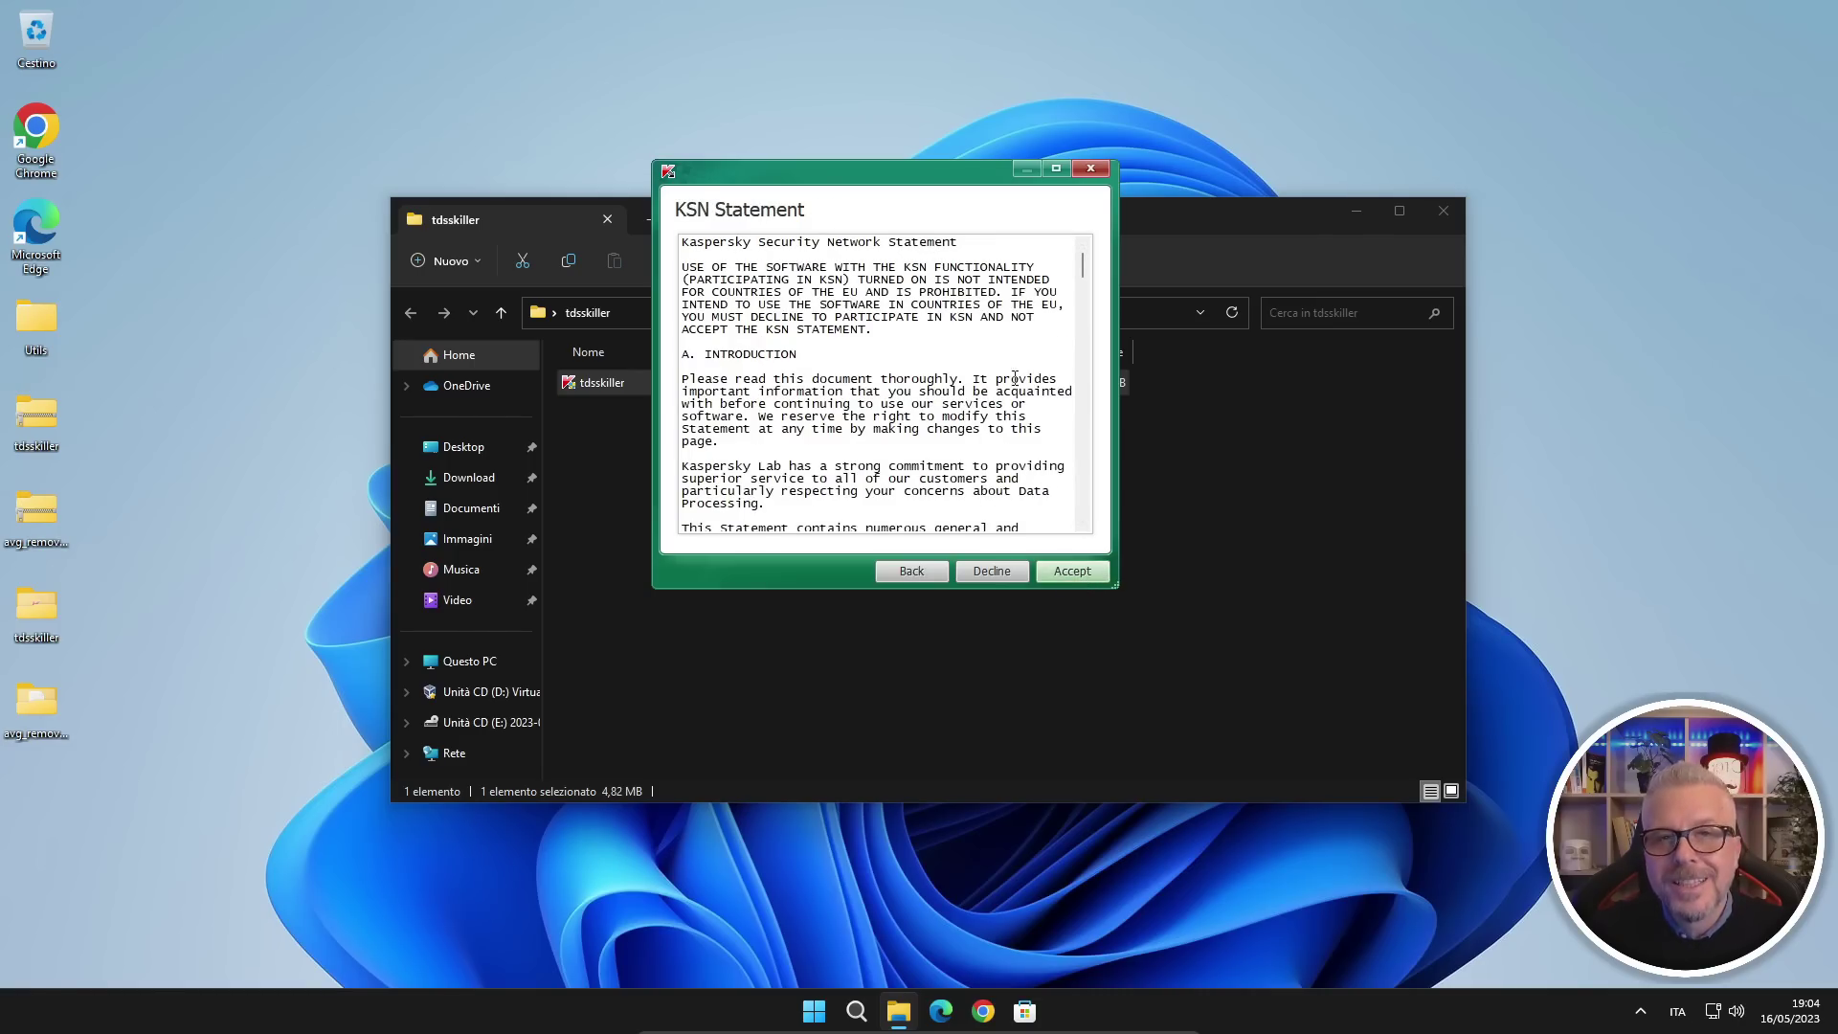
click(1082, 571)
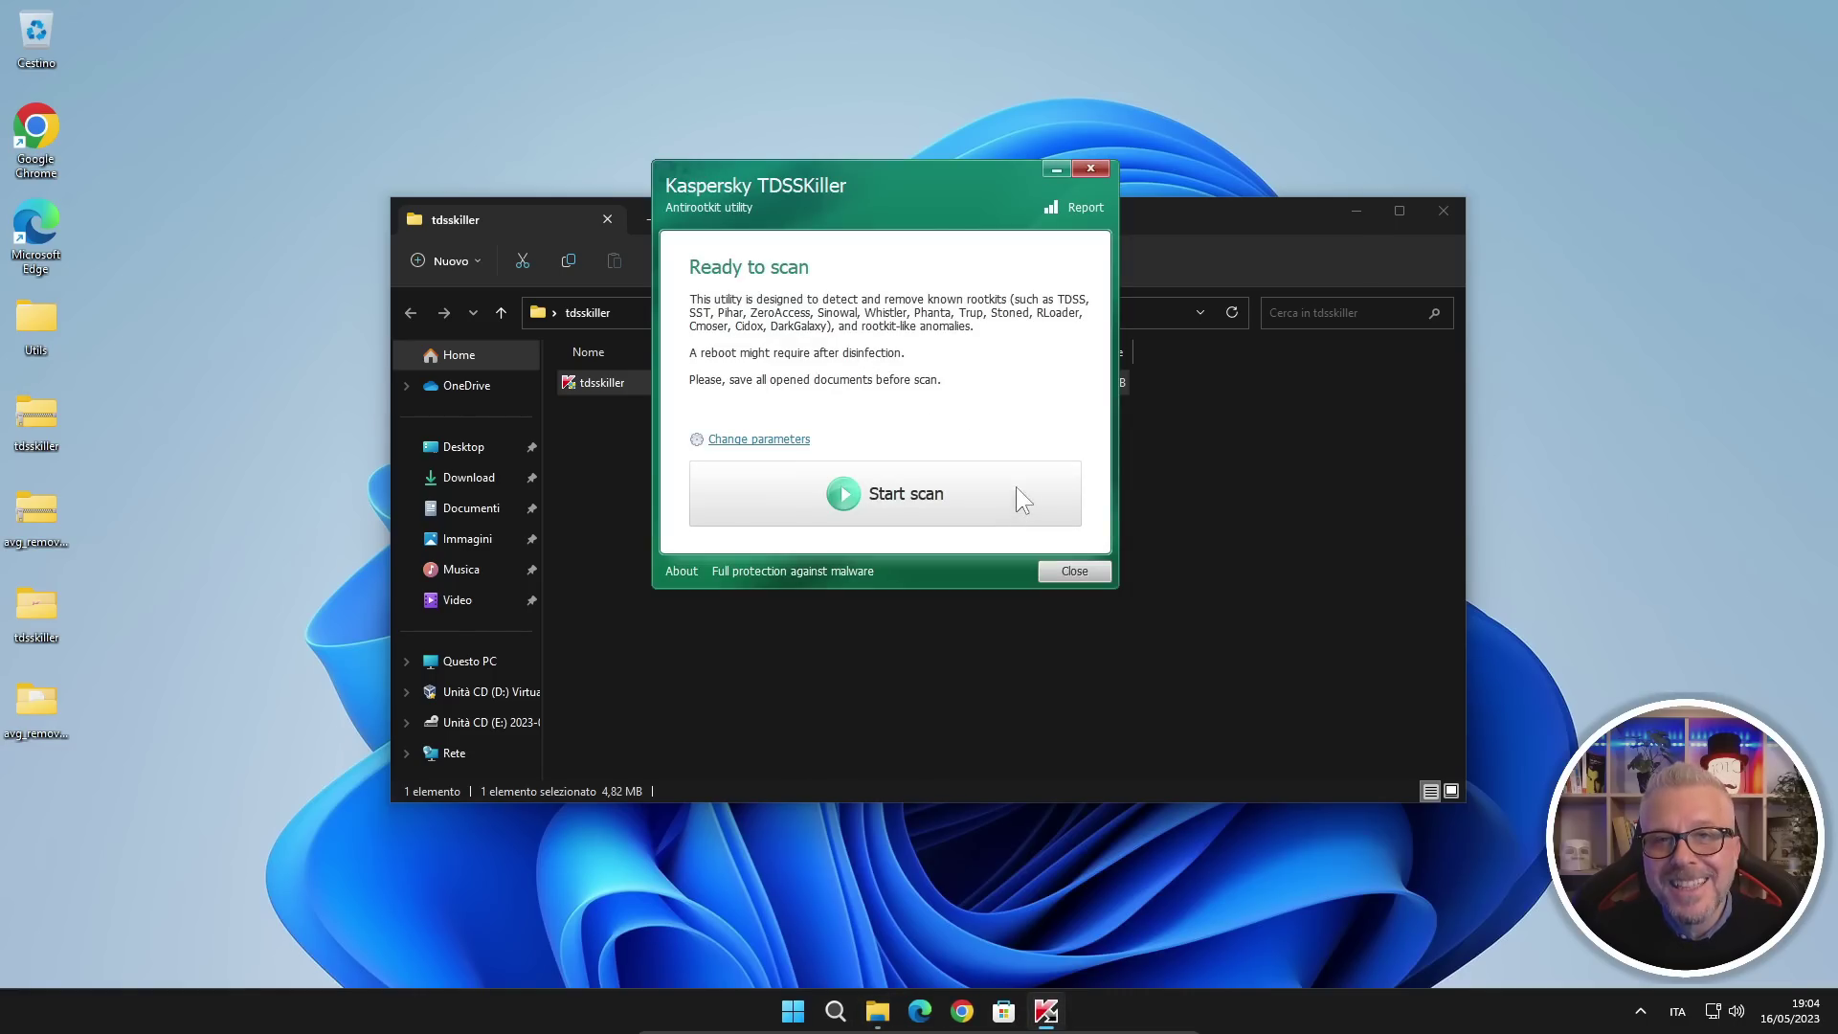
click(841, 494)
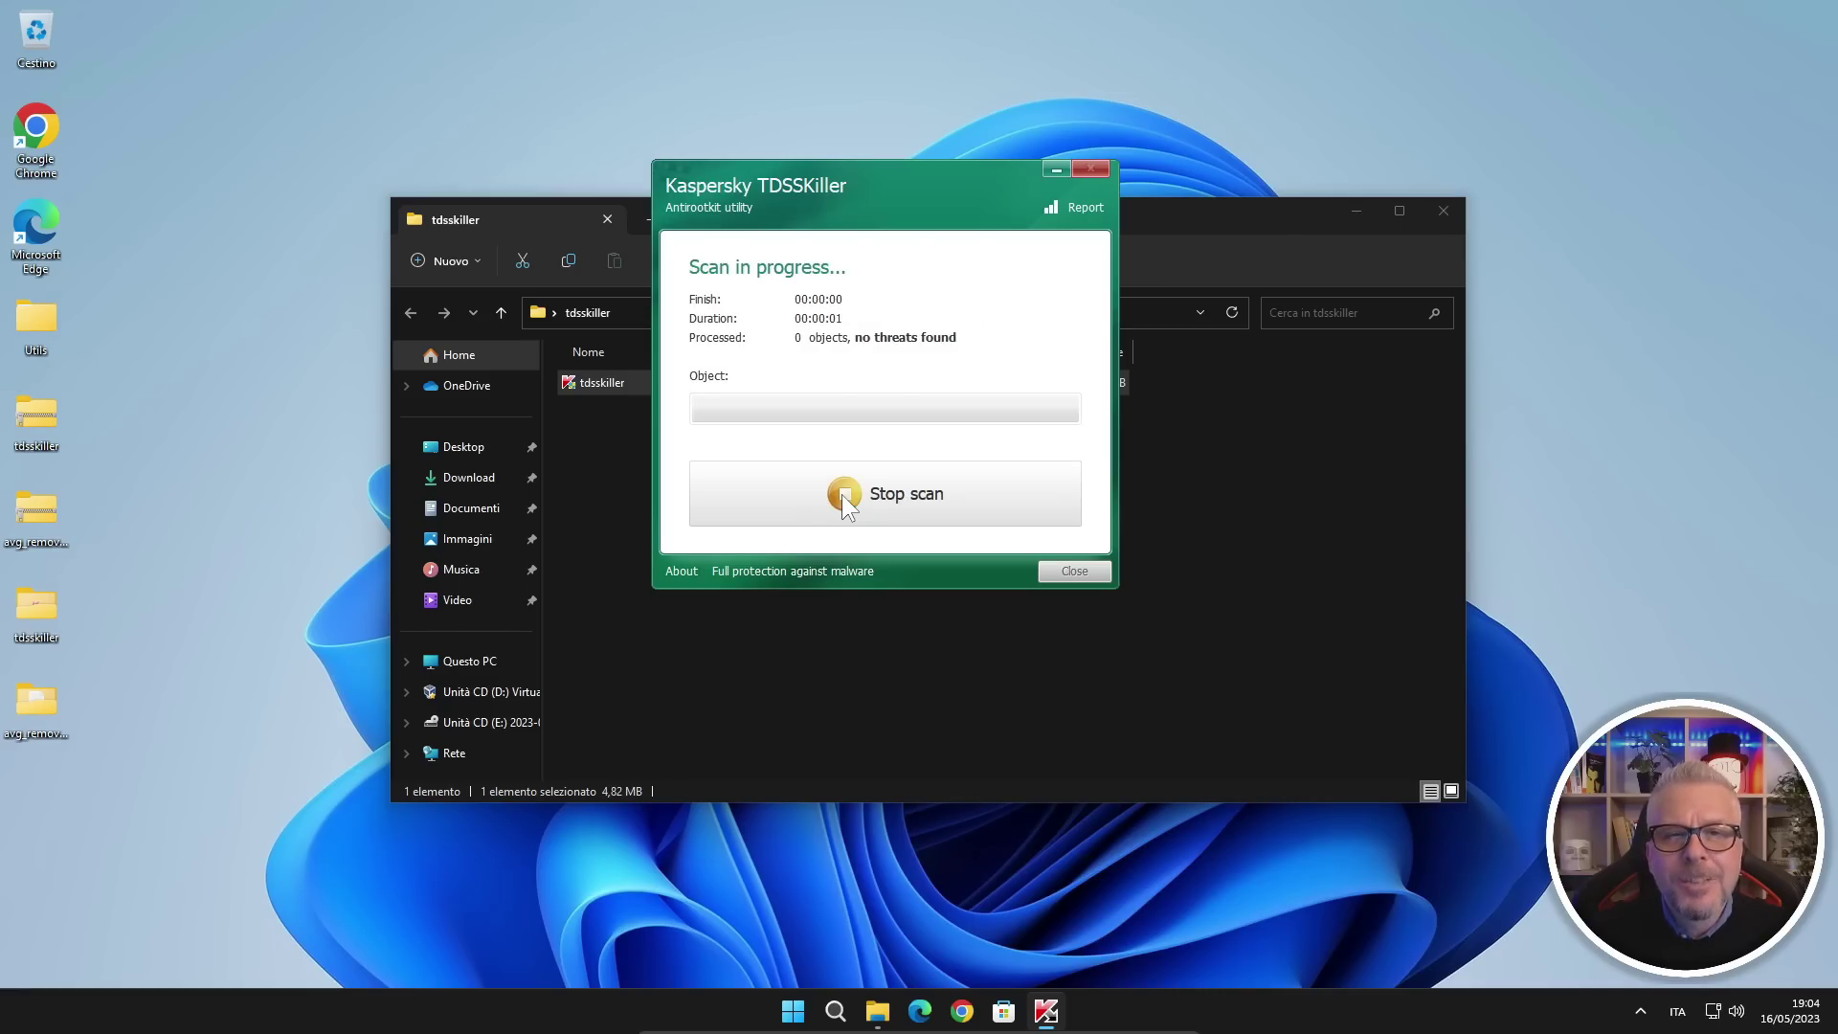